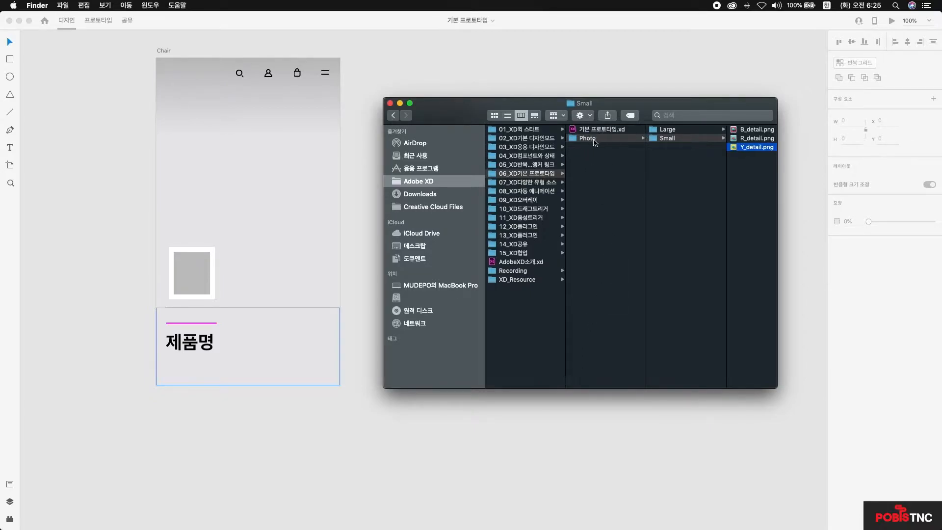
# Look through the Large and Small folders inside Photo and return to the Adobe XD document
pyautogui.click(694, 130)
pyautogui.click(685, 139)
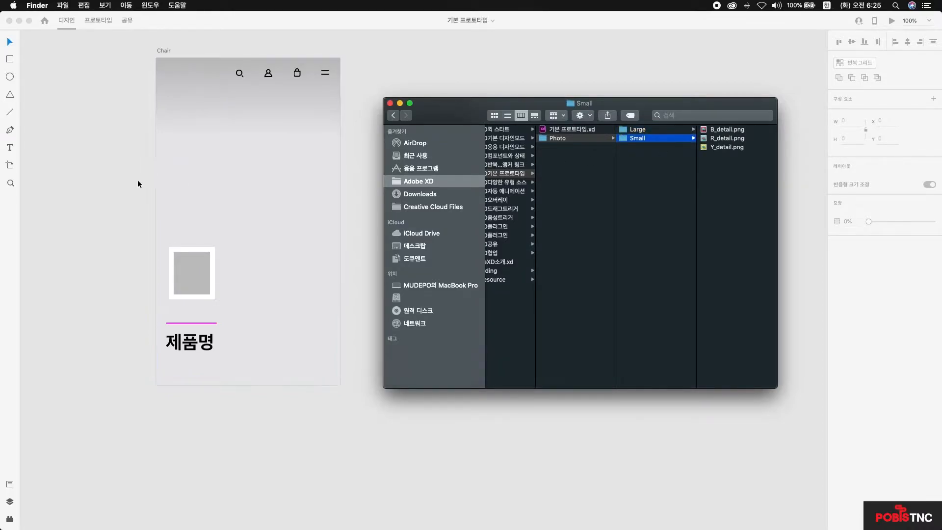
pyautogui.click(125, 179)
# Examine the Chair artboard's small bordered thumbnail placeholder and the large image area behind it
pyautogui.scroll(3, 147, 162)
pyautogui.click(164, 88)
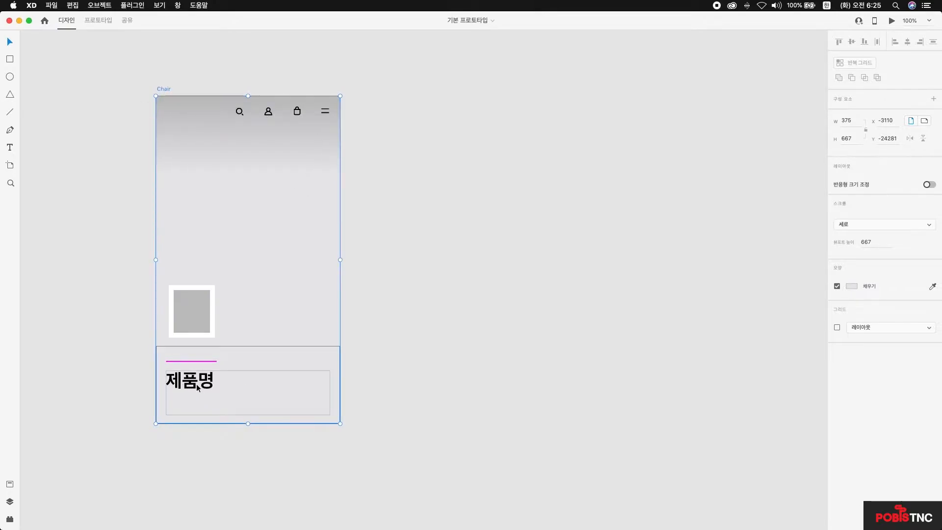
pyautogui.click(196, 316)
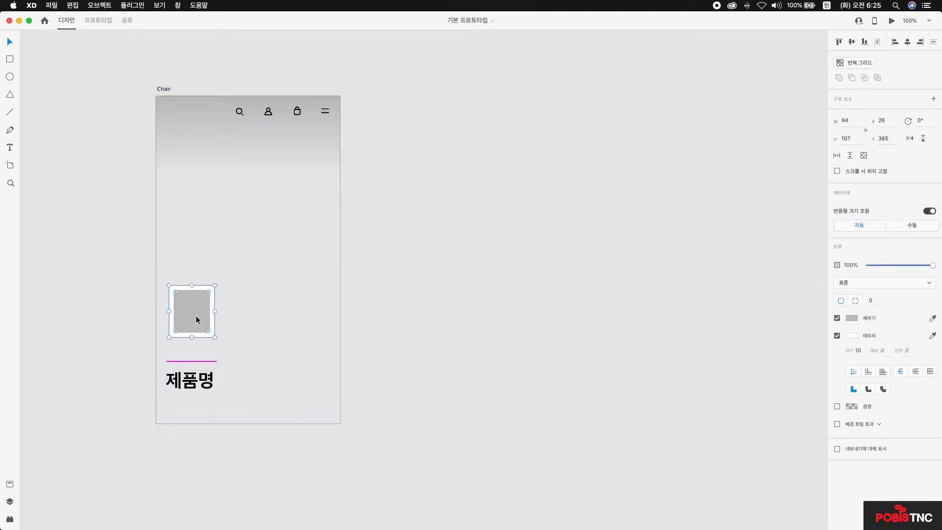
pyautogui.scroll(-2, 196, 319)
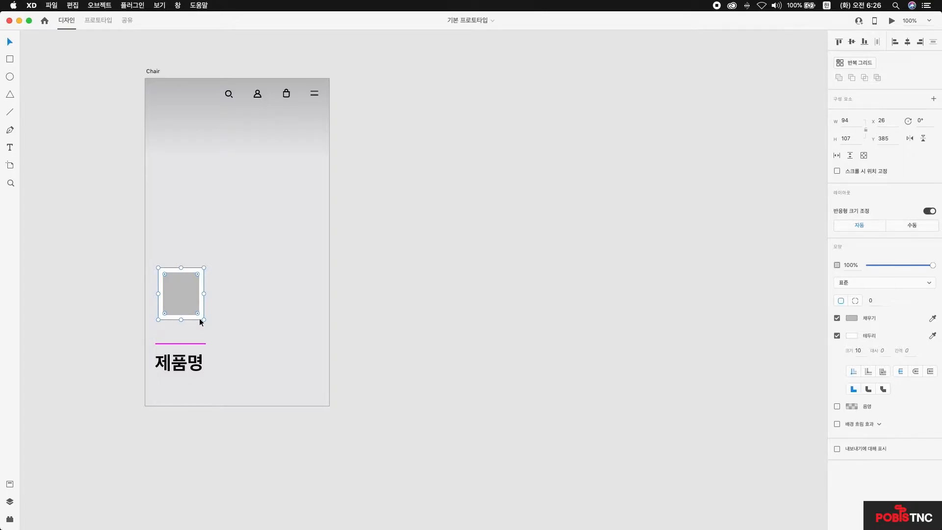
pyautogui.click(176, 421)
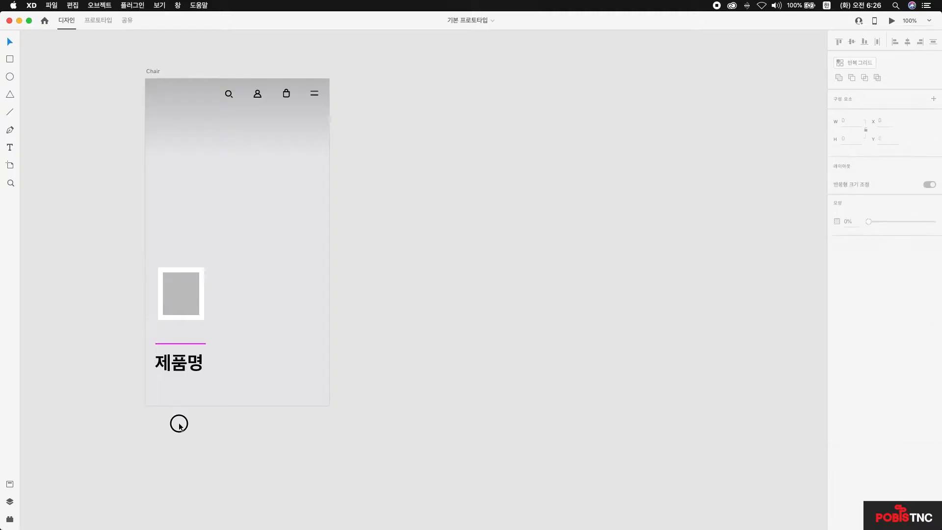
pyautogui.click(191, 296)
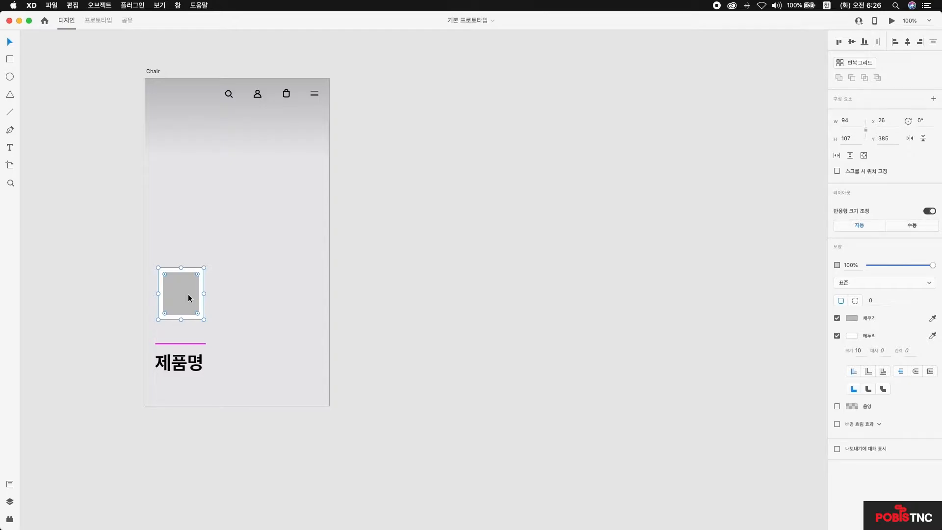
pyautogui.click(254, 136)
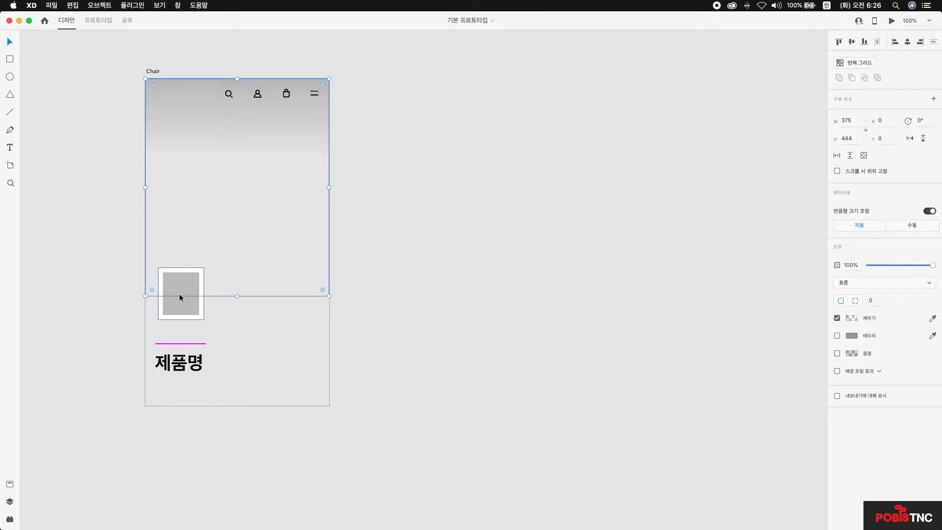
pyautogui.click(189, 308)
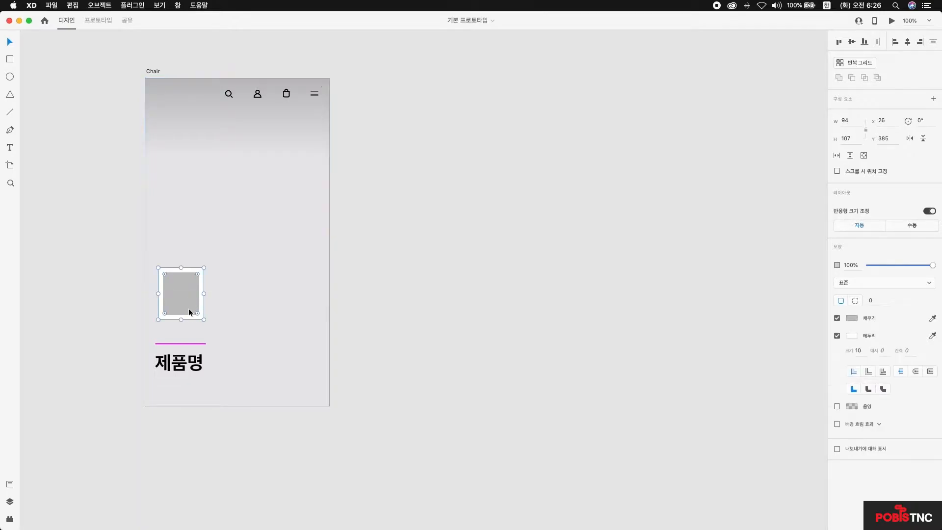
pyautogui.click(240, 208)
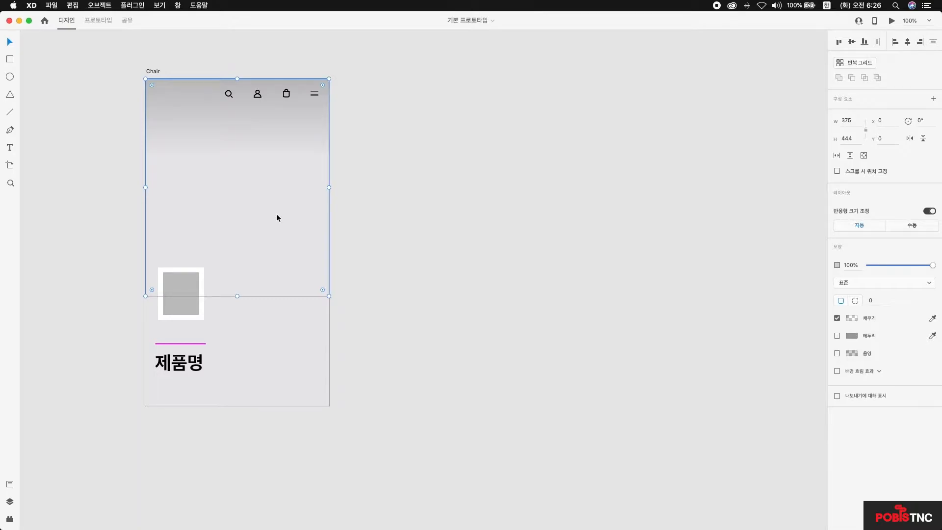
# Turn the small bordered placeholder into a repeat grid and extend it horizontally to three thumbnails, about 327 wide
pyautogui.click(195, 310)
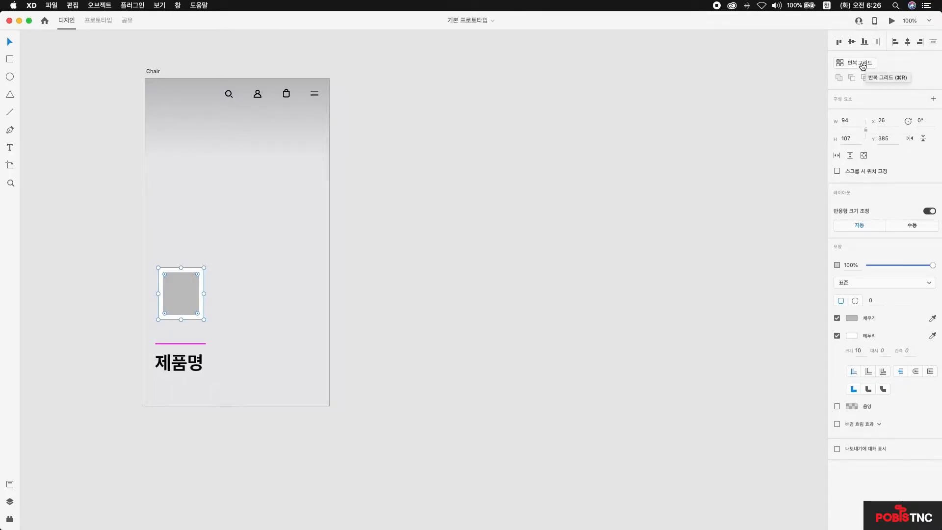
pyautogui.click(863, 64)
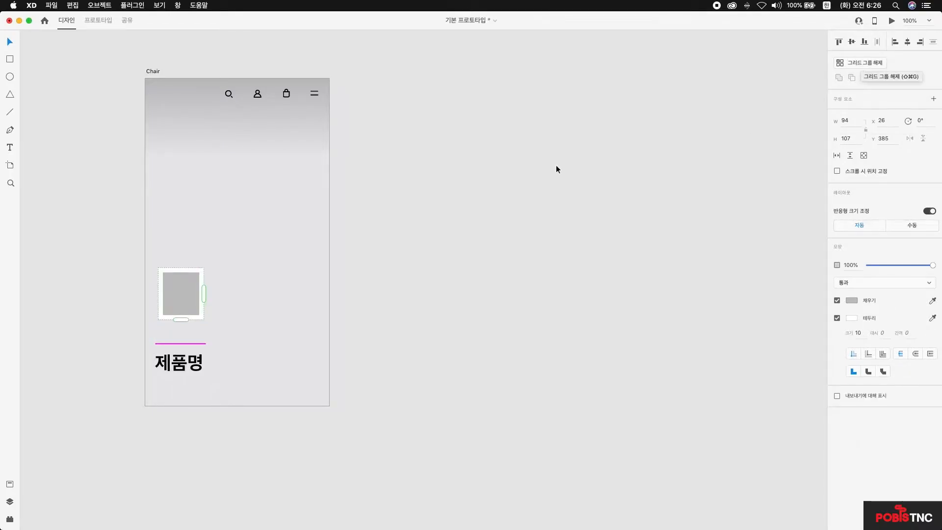
pyautogui.moveTo(206, 292); pyautogui.dragTo(318, 291)
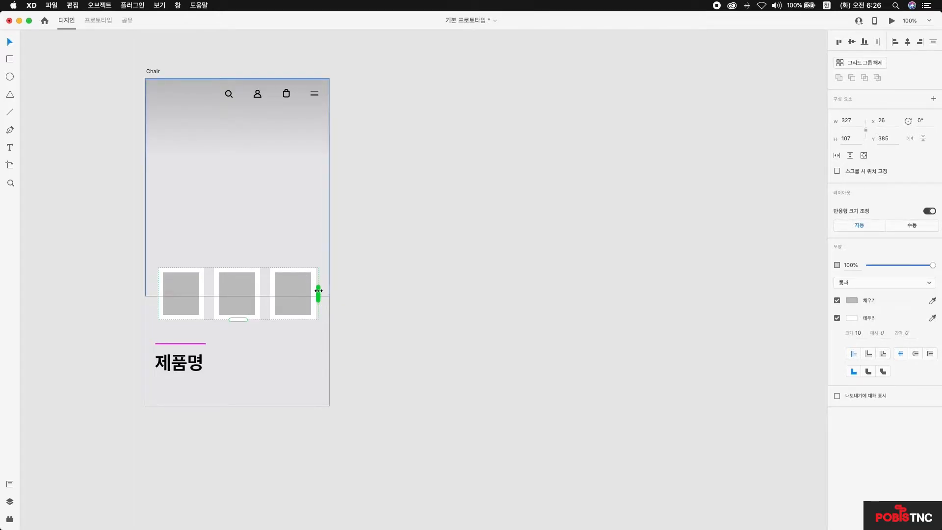
# Fill the three thumbnails with B_detail.png, R_detail.png and Y_detail.png from the Small folder in Finder
pyautogui.hotkey('ctrl', 'Up')
pyautogui.click(795, 172)
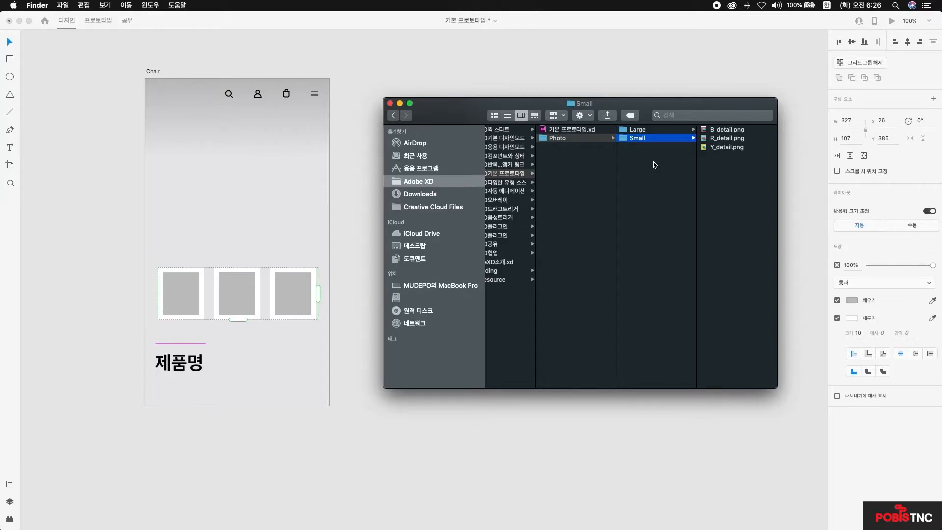
pyautogui.click(626, 142)
pyautogui.moveTo(731, 162); pyautogui.dragTo(184, 292)
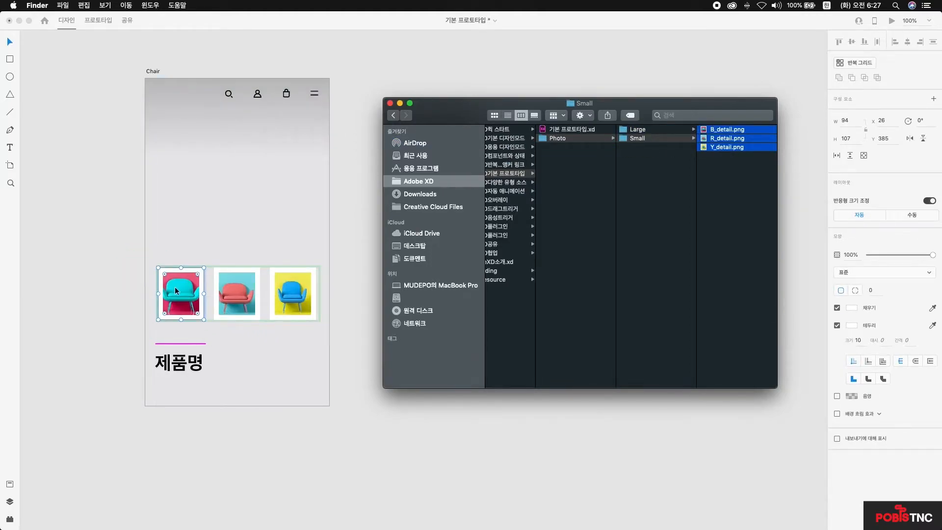
pyautogui.click(370, 197)
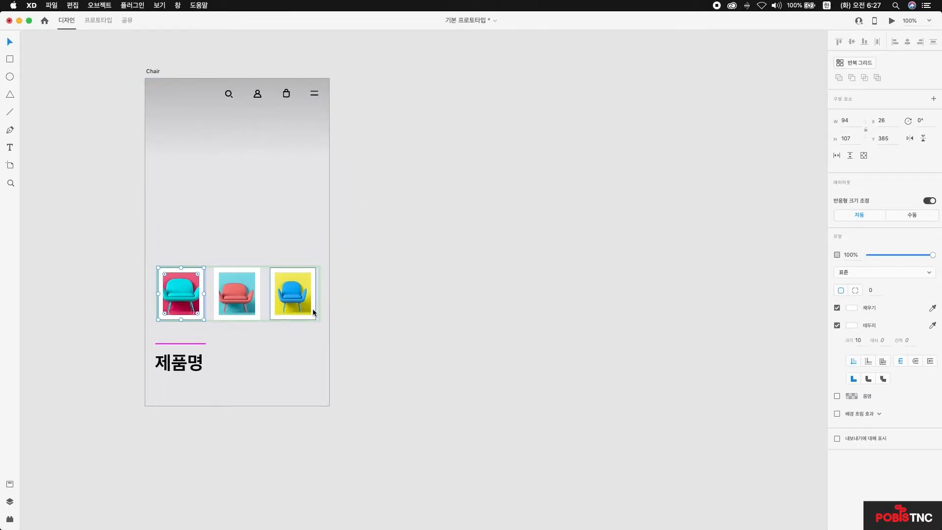
# Move the thumbnail repeat grid off the Chair artboard to the empty canvas just below it
pyautogui.click(353, 310)
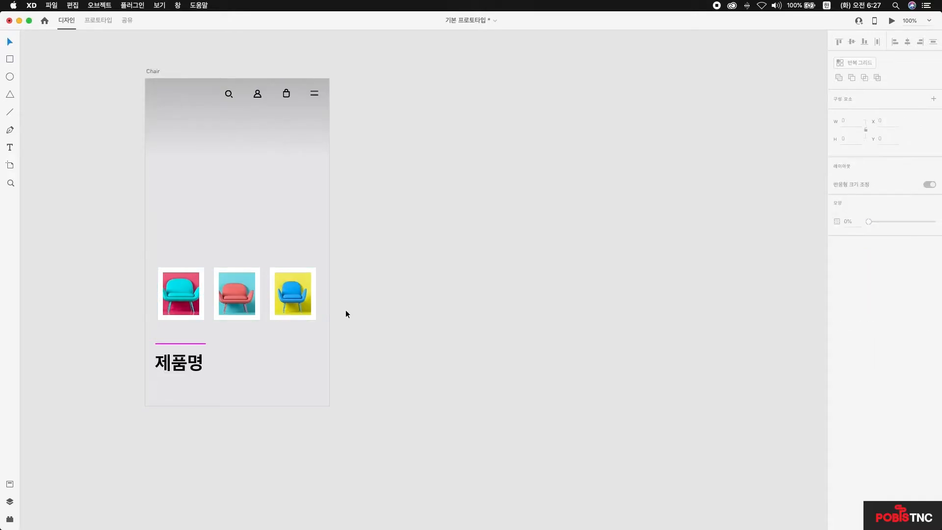
pyautogui.click(306, 309)
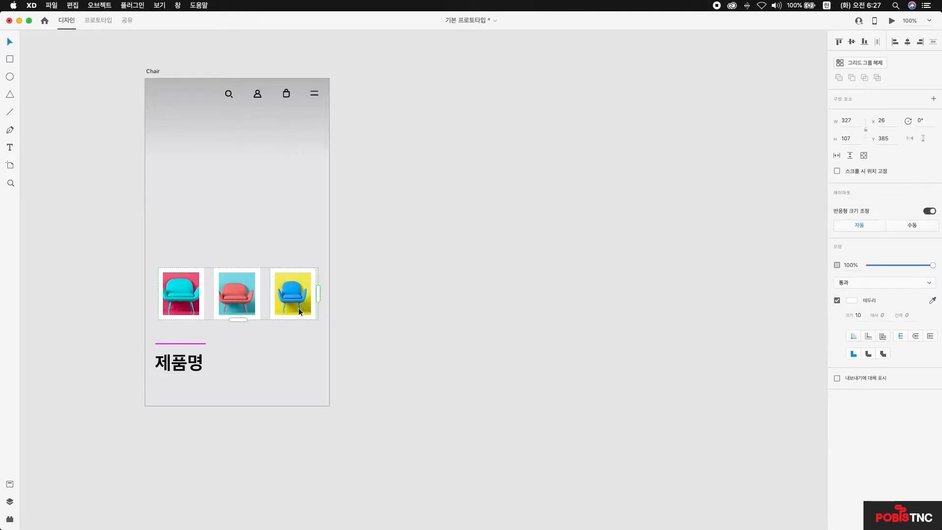
pyautogui.moveTo(294, 284); pyautogui.dragTo(296, 433)
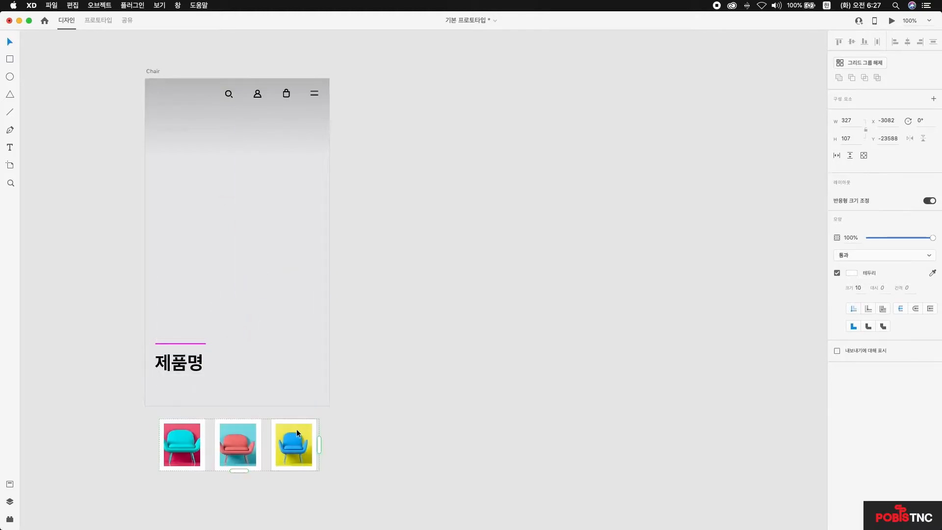
pyautogui.click(152, 72)
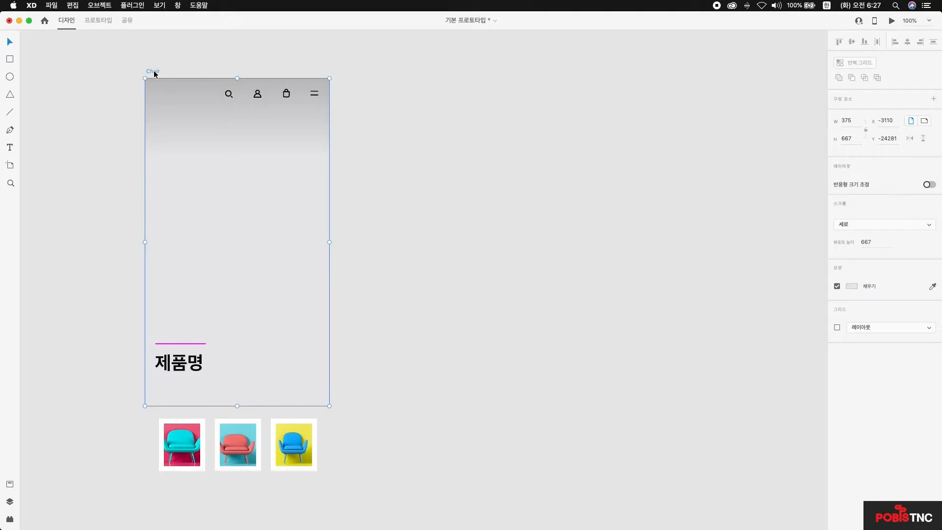
pyautogui.moveTo(154, 71); pyautogui.dragTo(353, 72)
pyautogui.press('super+z')
pyautogui.click(73, 5)
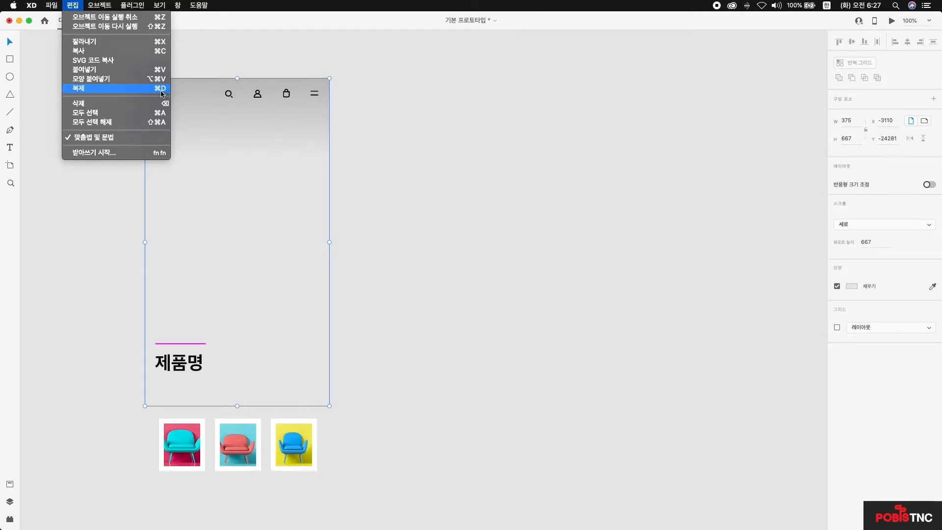
pyautogui.click(275, 63)
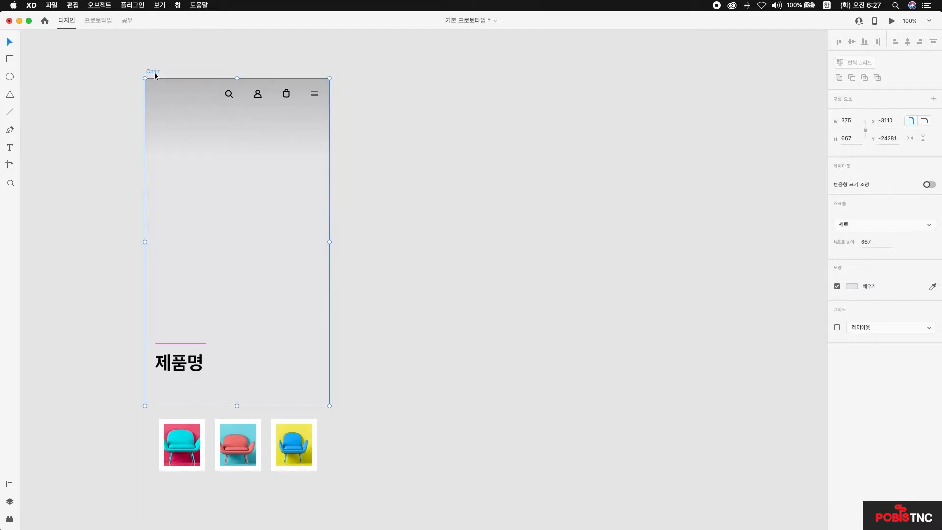
# Duplicate the Chair artboard twice to get three artboards side by side
pyautogui.press('super+d')
pyautogui.press('super+d')
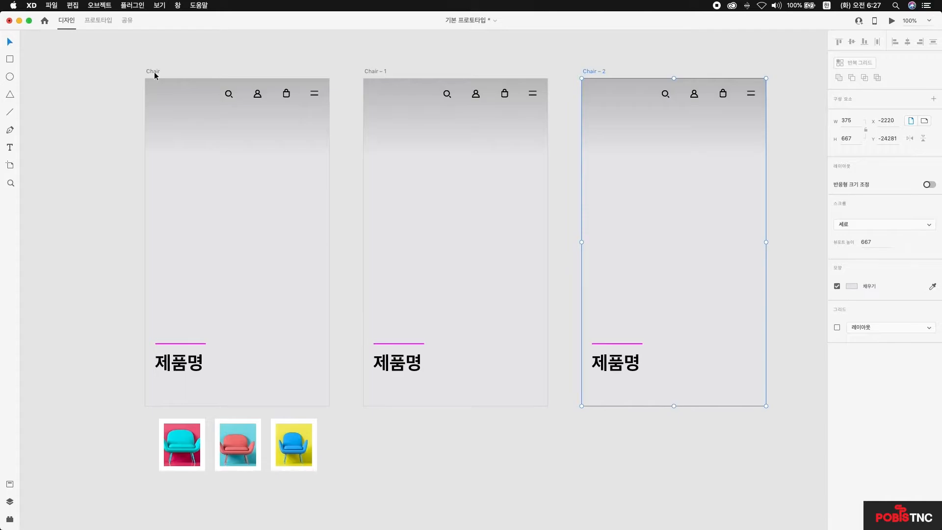
# Copy the large gradient image rectangle on the Chair artboard and paste a duplicate in place
pyautogui.click(236, 145)
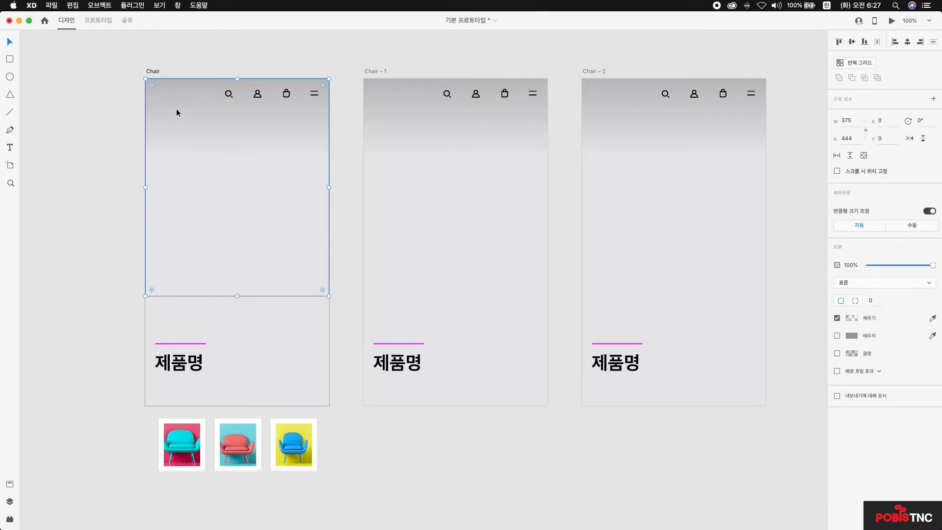
pyautogui.click(73, 5)
pyautogui.click(77, 51)
pyautogui.click(72, 5)
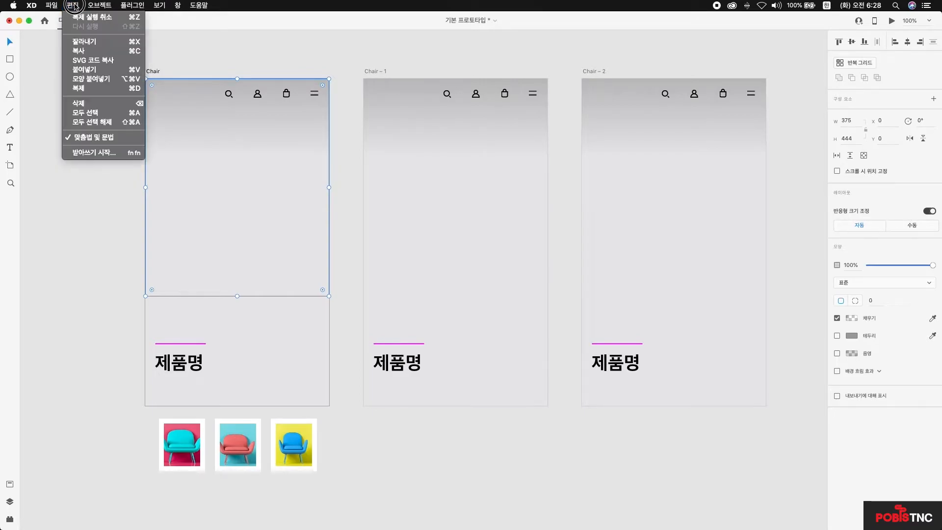
pyautogui.click(81, 70)
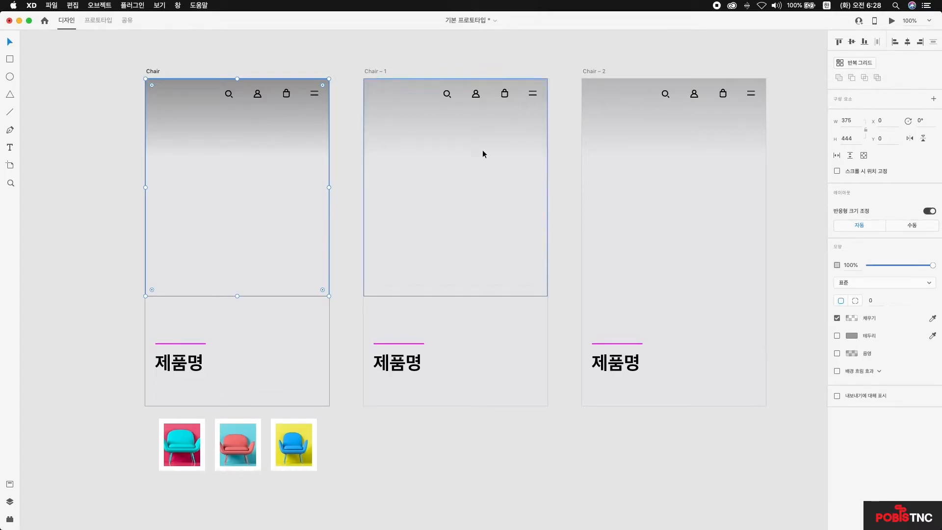
# Extend the pasted rectangle as a three-column repeat grid, matching its column gap to the spacing between the artboards
pyautogui.click(862, 65)
pyautogui.moveTo(329, 188); pyautogui.dragTo(725, 165)
pyautogui.moveTo(331, 164); pyautogui.dragTo(356, 164)
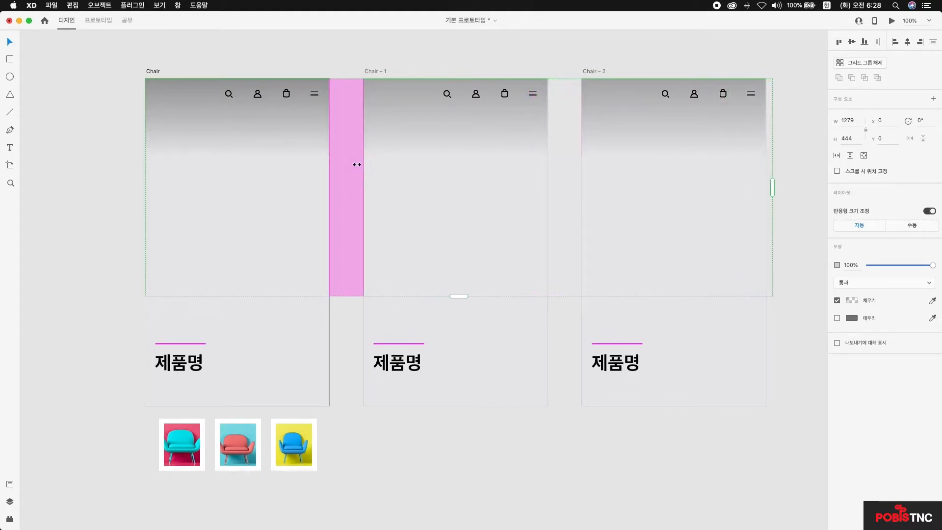
# Fill the large repeat grid with the three JPEG chair photos from the Large folder in Finder
pyautogui.hotkey('ctrl', 'Up')
pyautogui.click(792, 209)
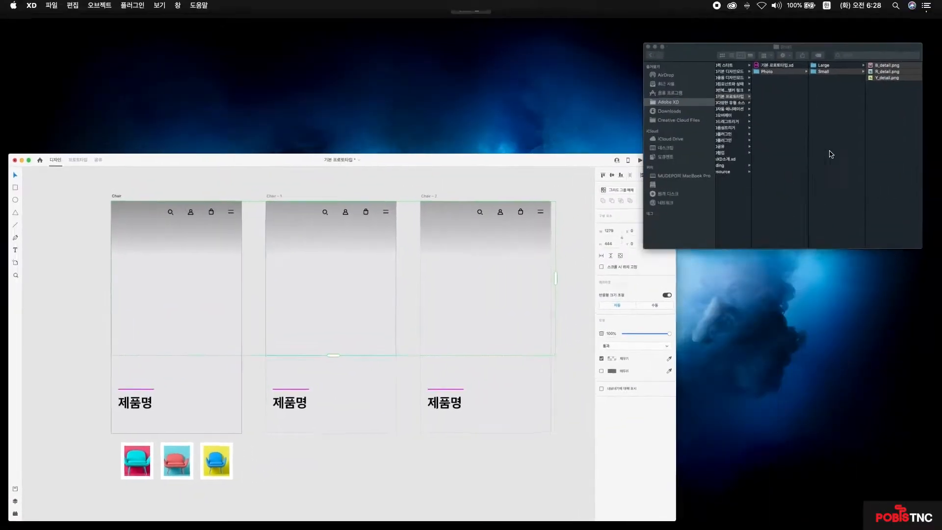
pyautogui.click(679, 130)
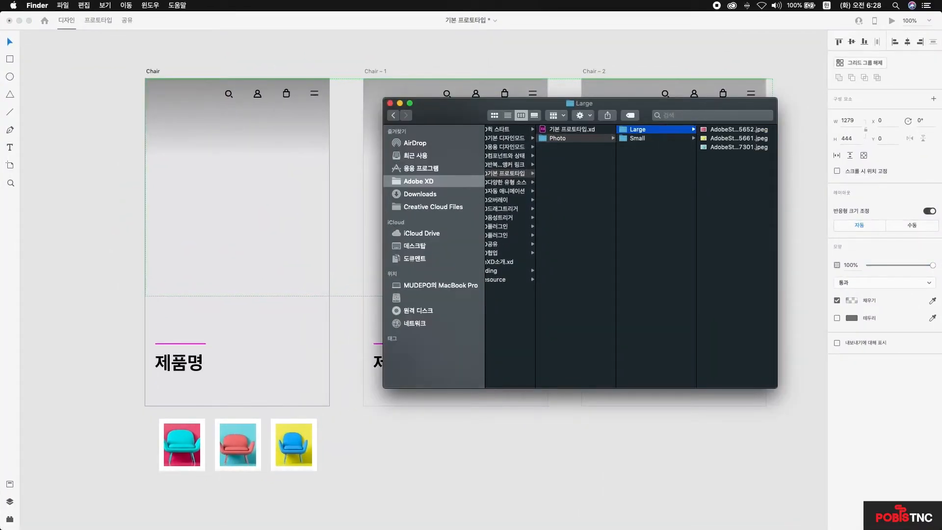
pyautogui.moveTo(736, 171); pyautogui.dragTo(281, 162)
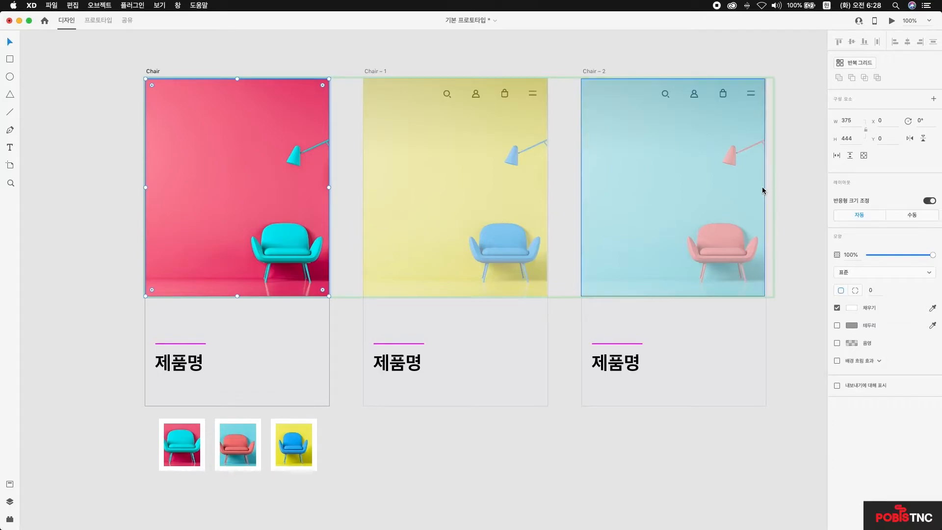
# Ungroup the large repeat grid so each chair photo becomes a separate object on its own artboard
pyautogui.click(783, 189)
pyautogui.click(737, 182)
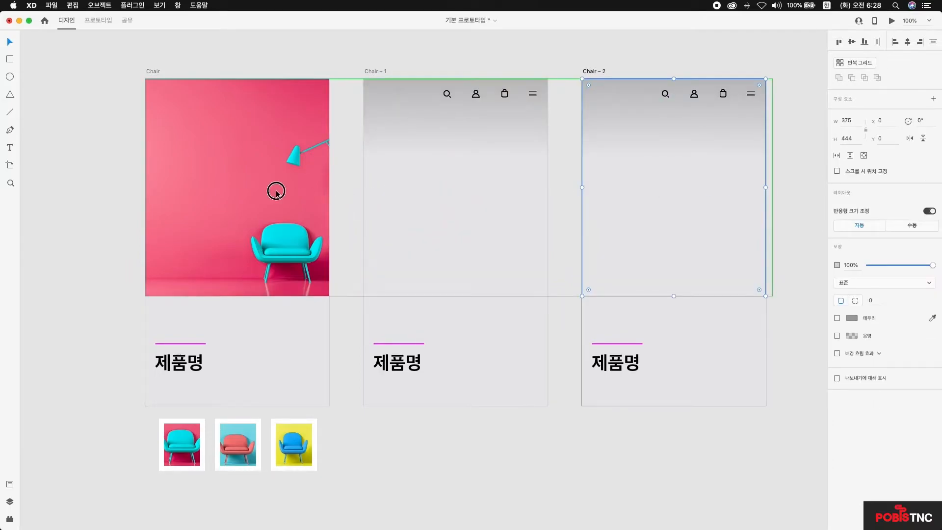
pyautogui.click(275, 191)
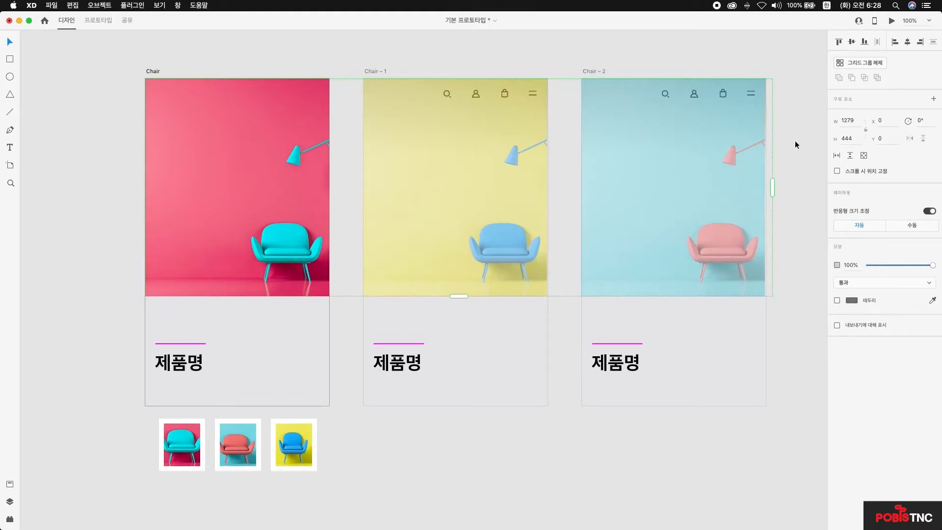
pyautogui.press('Escape')
pyautogui.click(194, 140)
pyautogui.click(860, 64)
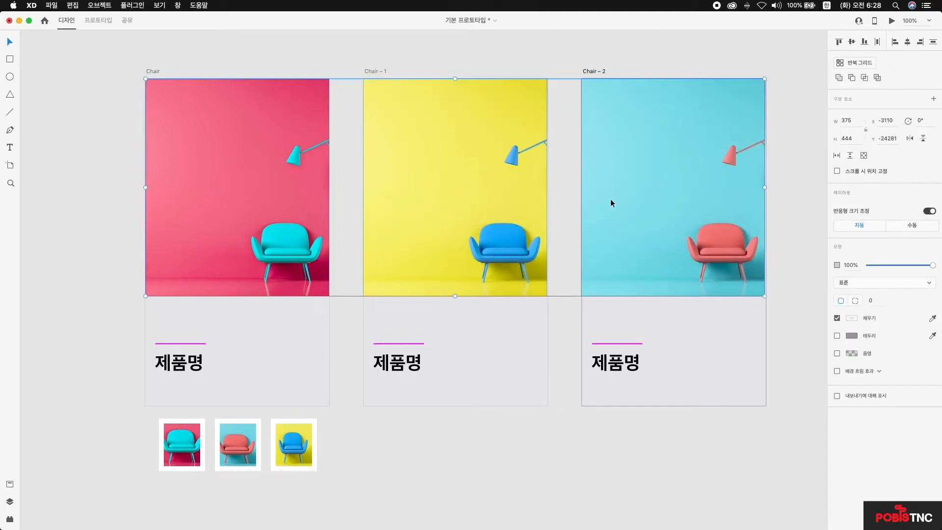
# Check the separated chair photos on the three artboards by selecting them individually, and clear the selection
pyautogui.click(565, 134)
pyautogui.click(399, 126)
pyautogui.click(279, 130)
pyautogui.click(687, 132)
pyautogui.click(117, 202)
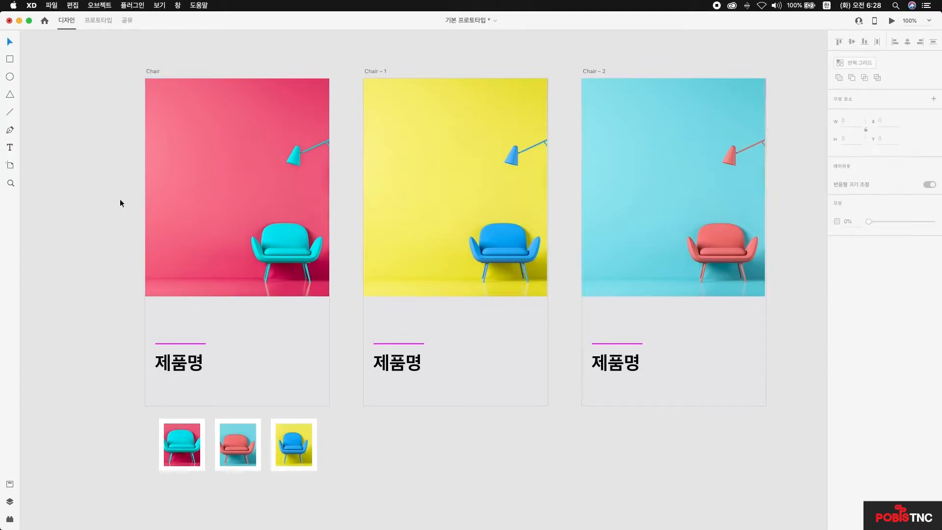
# Shift the thumbnail row beneath the Chair artboard slightly left and down, and deselect it
pyautogui.moveTo(142, 407); pyautogui.dragTo(301, 495)
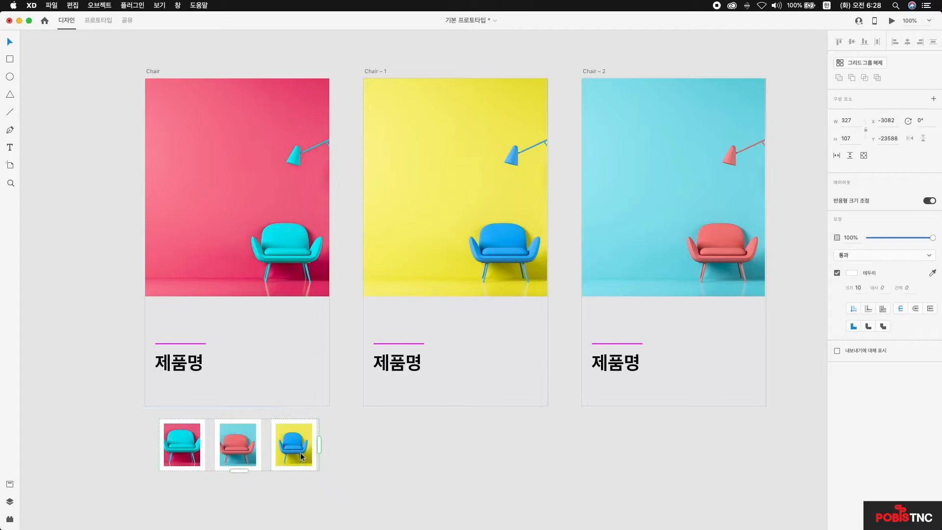
pyautogui.moveTo(301, 455); pyautogui.dragTo(295, 465)
pyautogui.click(323, 464)
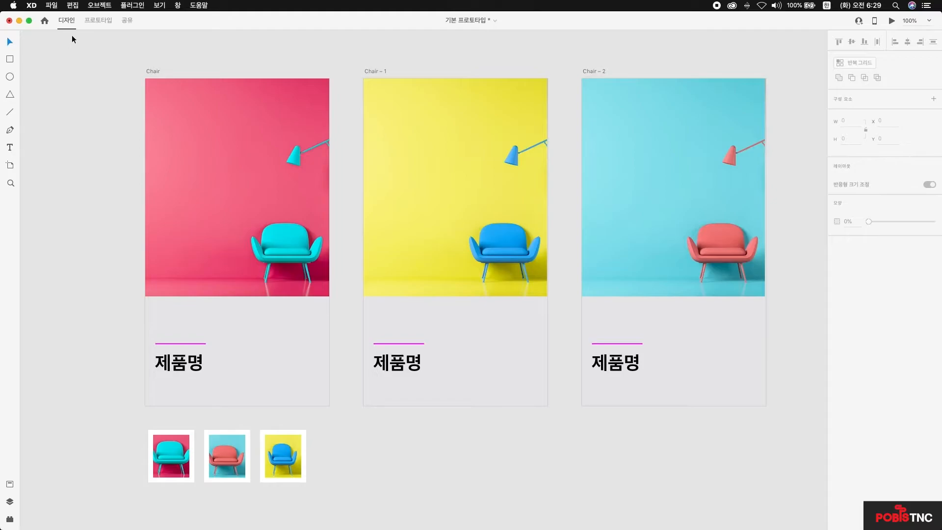
# Switch to Prototype mode and link the pink thumbnail inside the thumbnail row to the Chair artboard
pyautogui.click(98, 22)
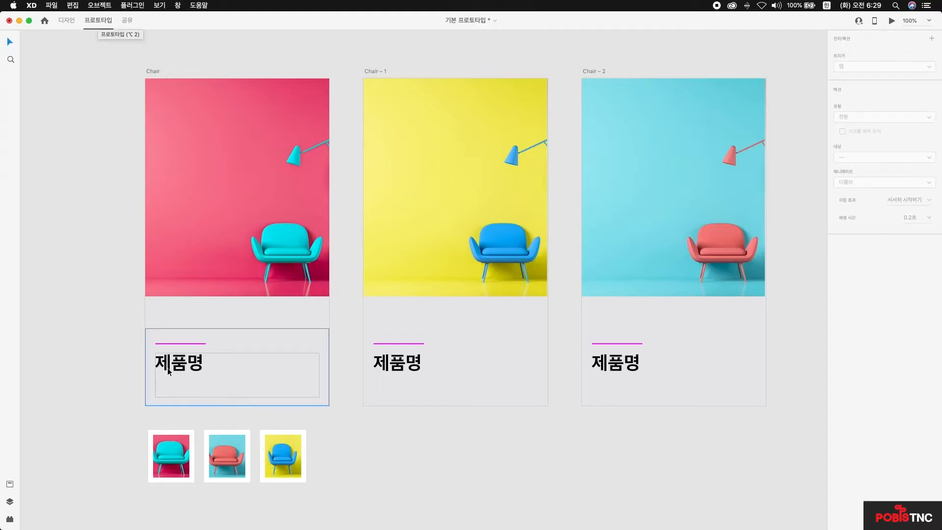
pyautogui.click(172, 449)
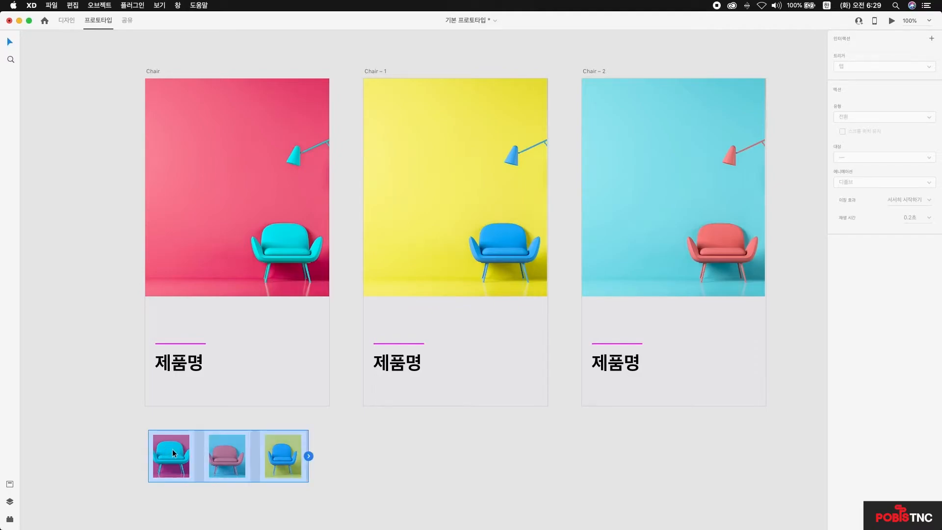
pyautogui.doubleClick(172, 449)
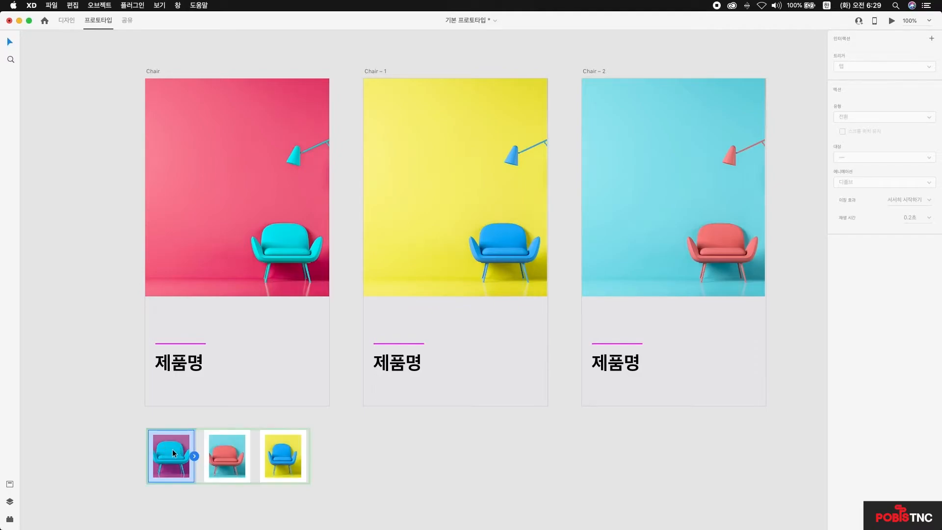
pyautogui.click(220, 457)
pyautogui.click(289, 458)
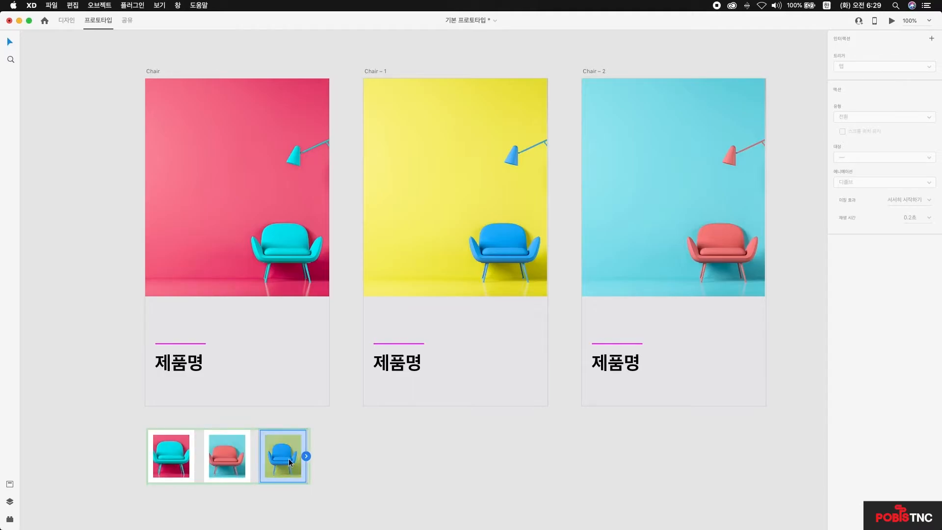
pyautogui.click(171, 450)
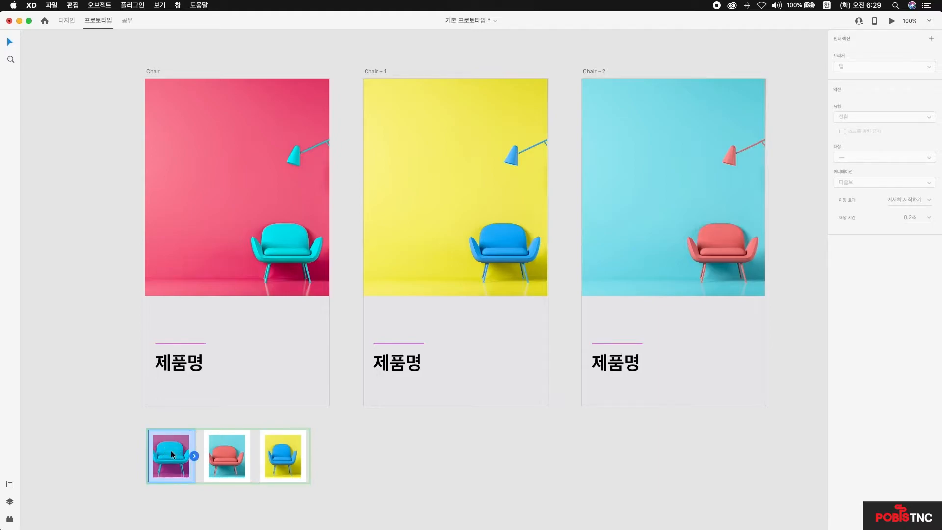
pyautogui.moveTo(196, 458); pyautogui.dragTo(194, 382)
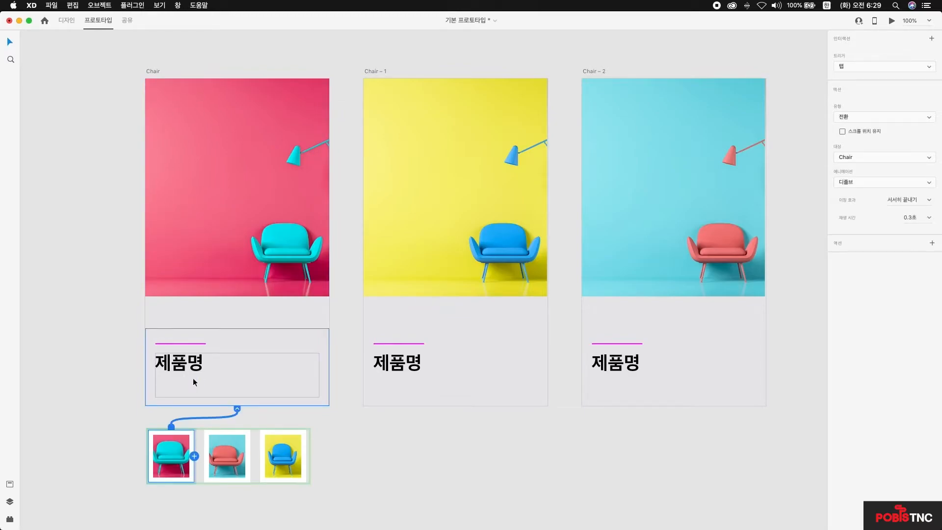
# Link the turquoise thumbnail to the Chair – 2 artboard and the yellow thumbnail to the Chair – 1 artboard
pyautogui.click(227, 458)
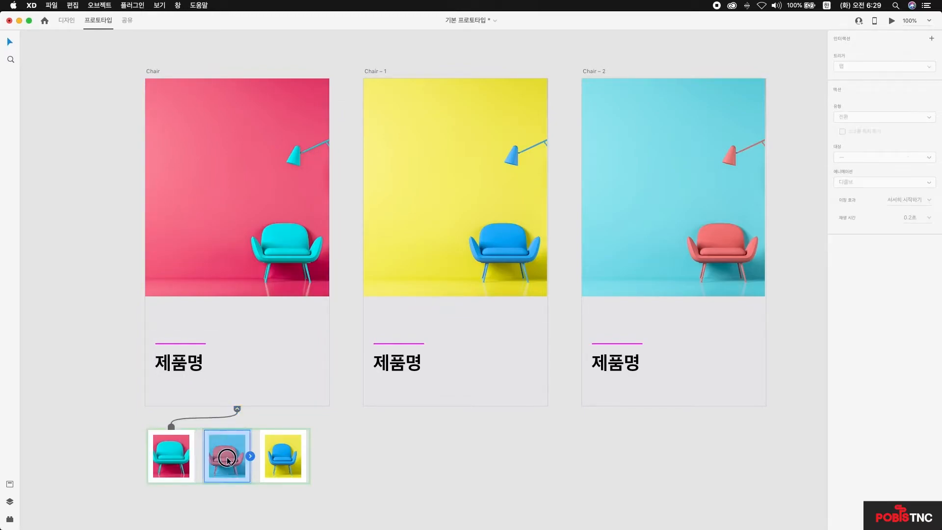
pyautogui.moveTo(251, 459); pyautogui.dragTo(608, 343)
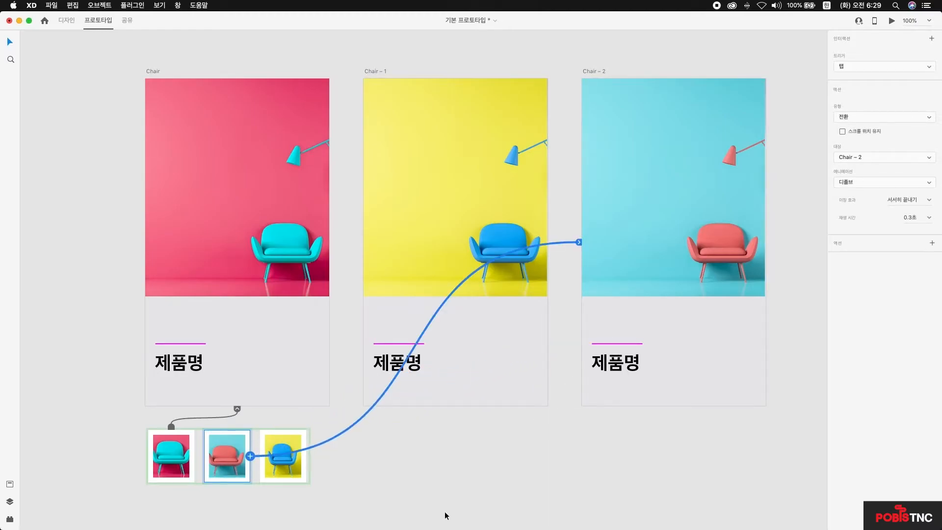
pyautogui.click(283, 457)
pyautogui.moveTo(307, 456); pyautogui.dragTo(387, 366)
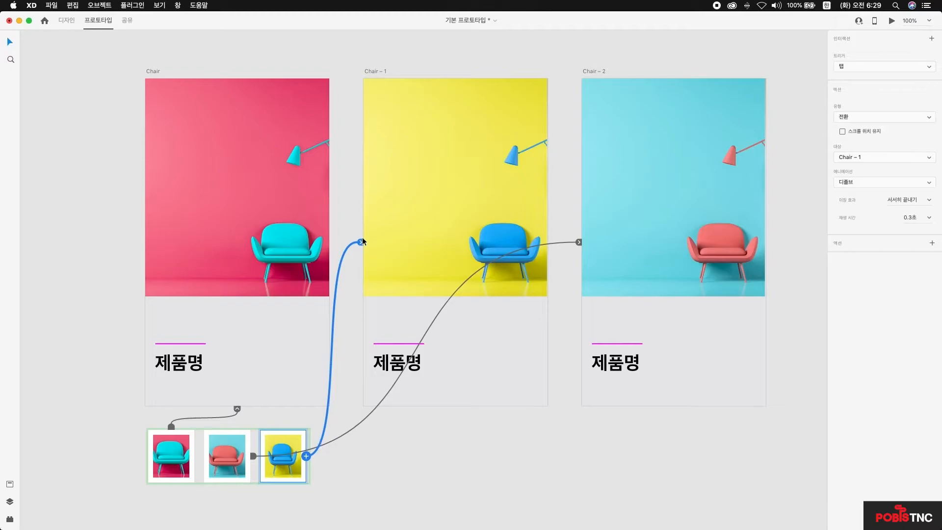
# Review the available triggers, action types and destinations for the yellow thumbnail's link without changing them
pyautogui.scroll(-1, 361, 241)
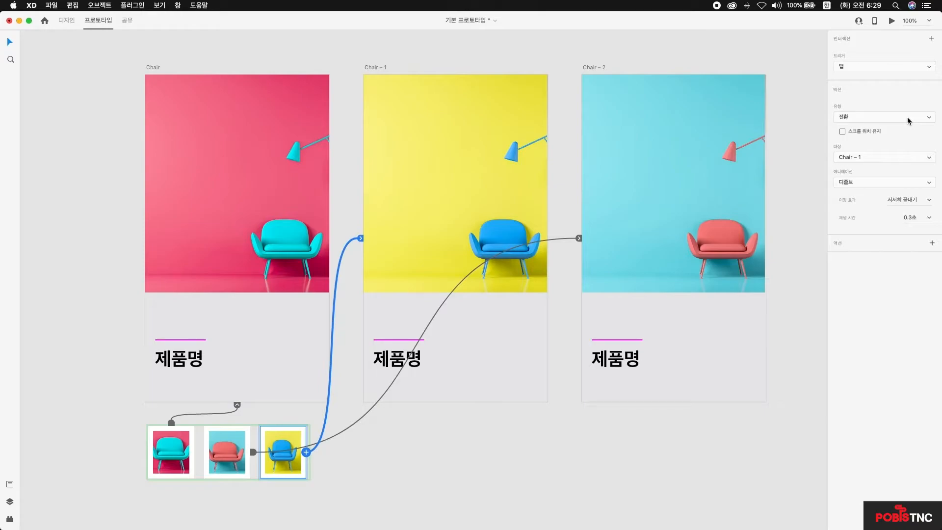
pyautogui.click(926, 70)
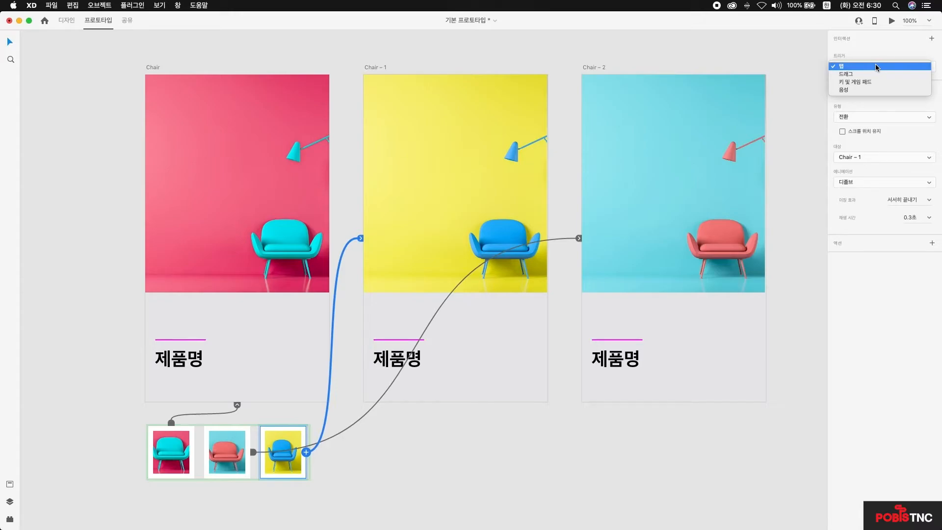
pyautogui.click(876, 67)
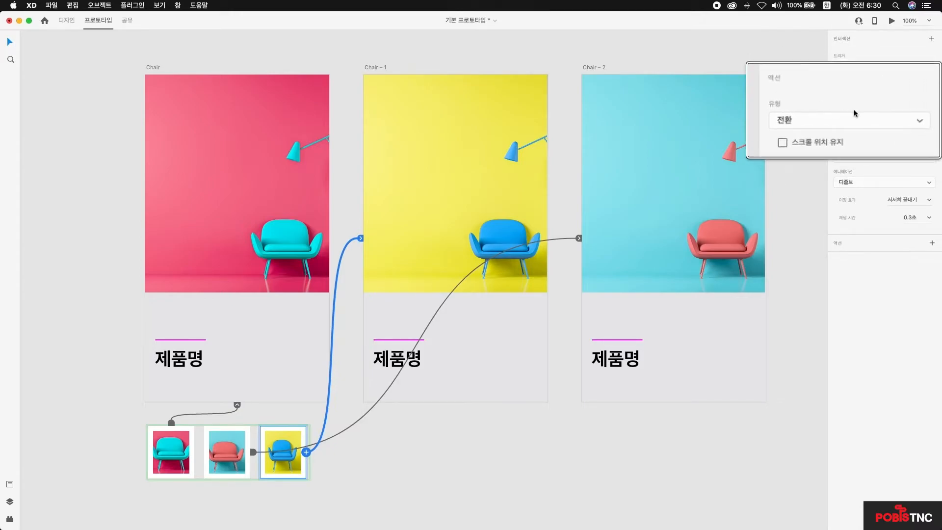
pyautogui.click(854, 119)
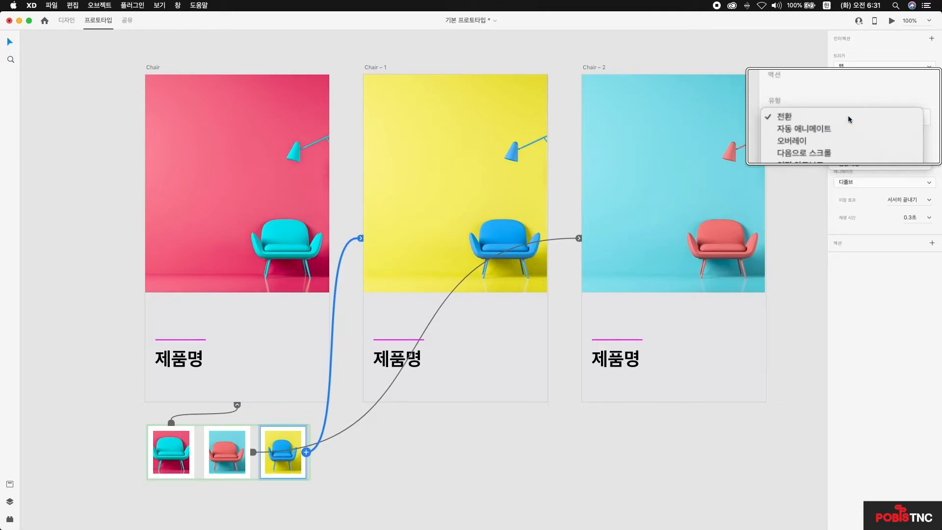
pyautogui.click(849, 117)
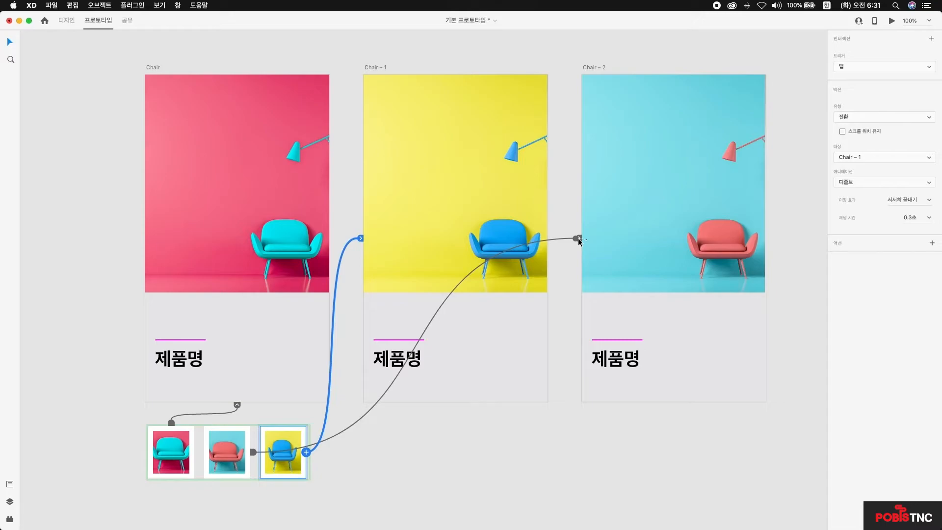
pyautogui.click(887, 156)
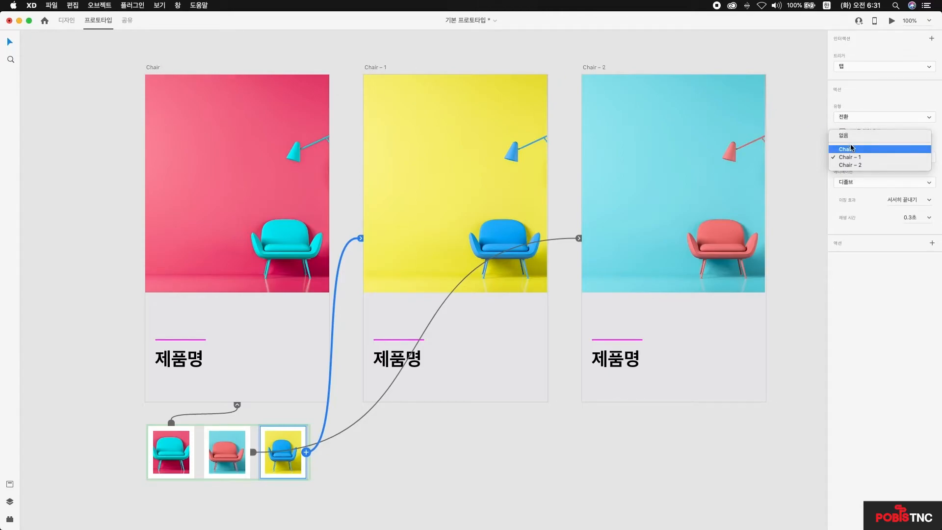
pyautogui.click(937, 141)
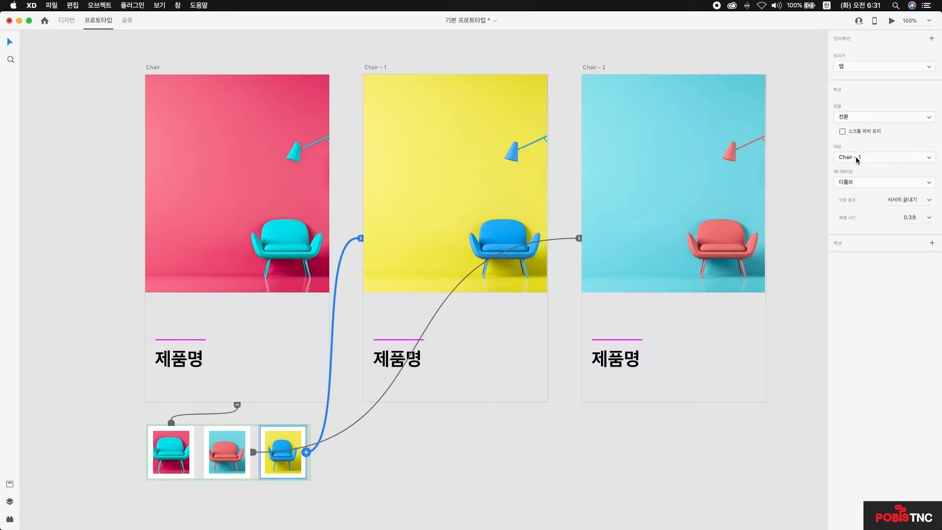
# Review the animation, easing and duration options of the yellow thumbnail's link without changing them
pyautogui.click(844, 184)
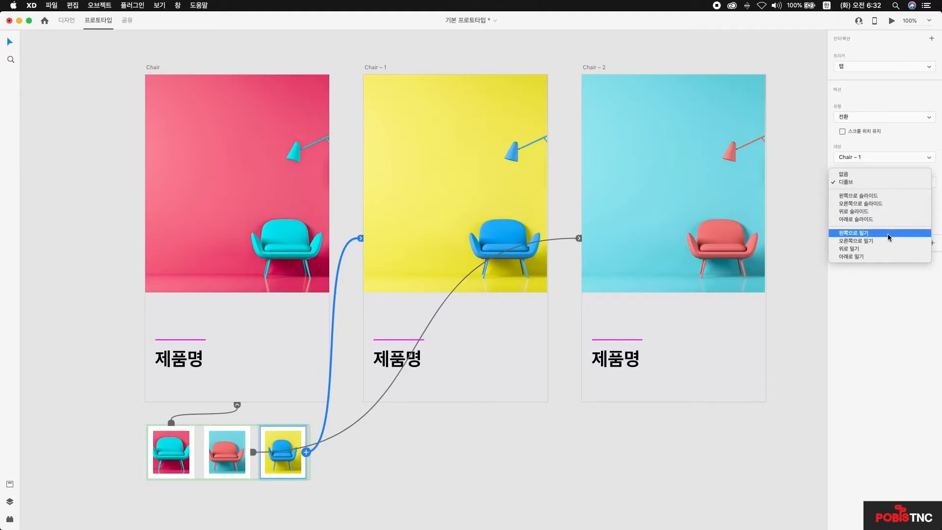
pyautogui.click(861, 181)
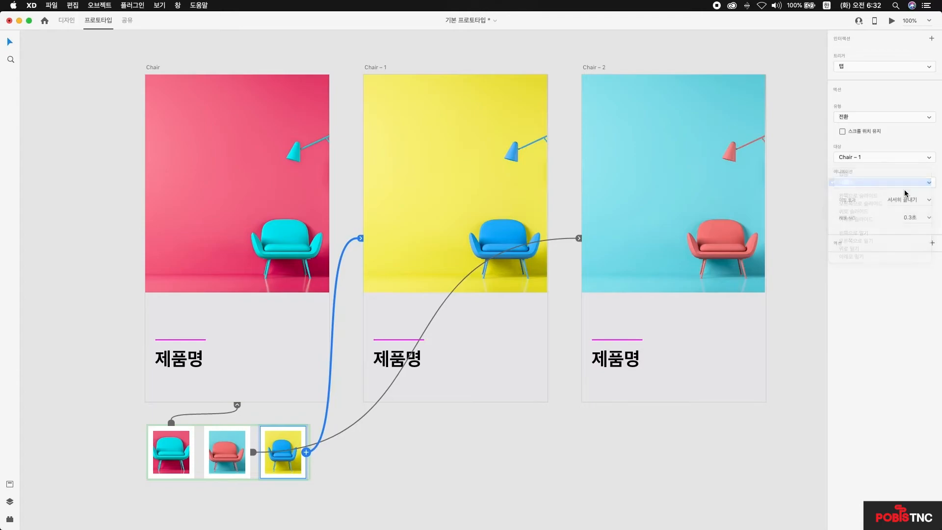
pyautogui.click(930, 201)
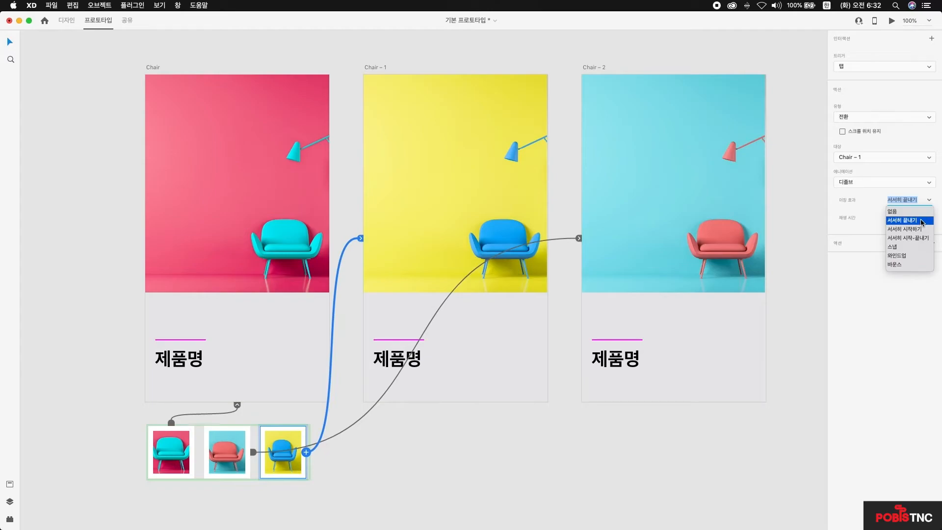
pyautogui.click(866, 211)
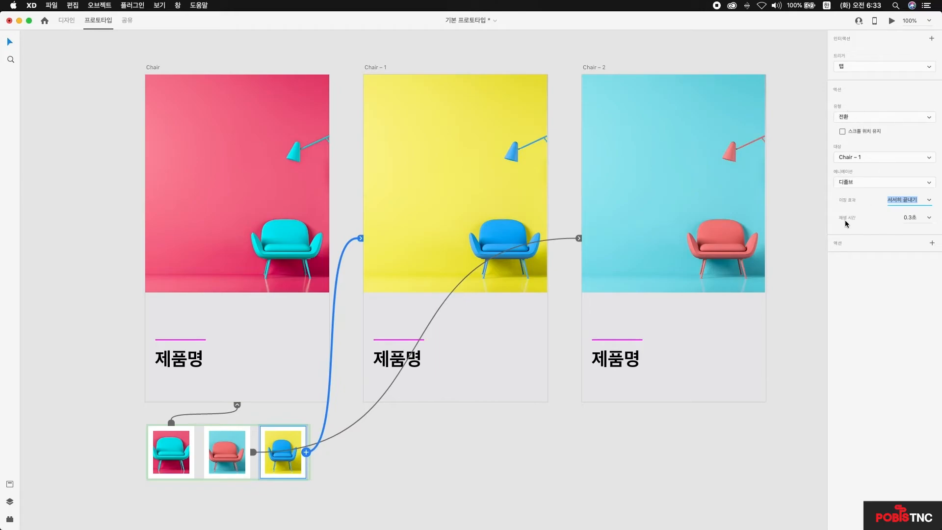
pyautogui.click(929, 219)
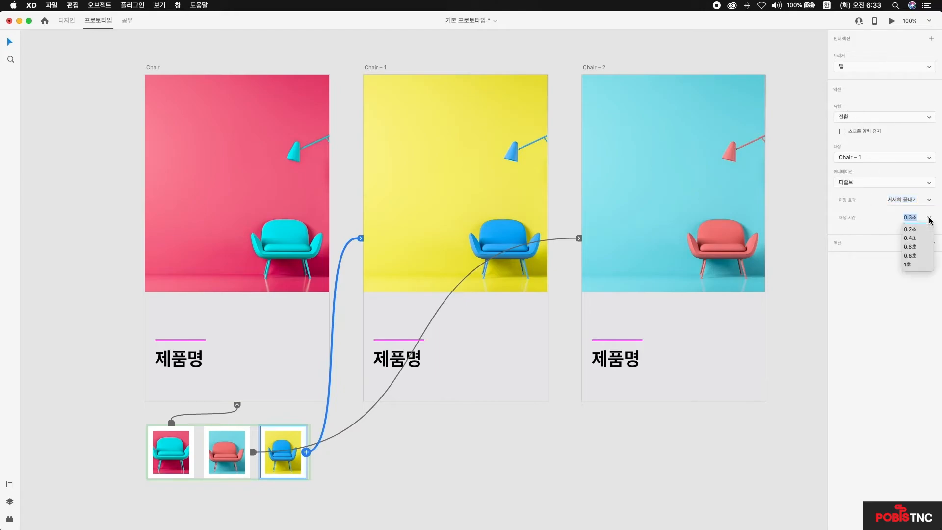
pyautogui.click(929, 219)
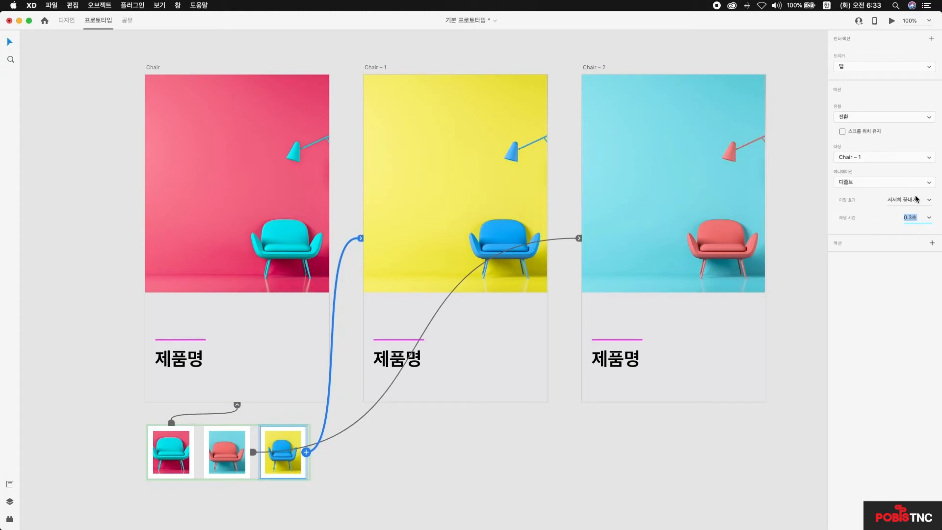
# Preview the prototype on the Chair artboard, close the preview and clear the selection
pyautogui.click(892, 22)
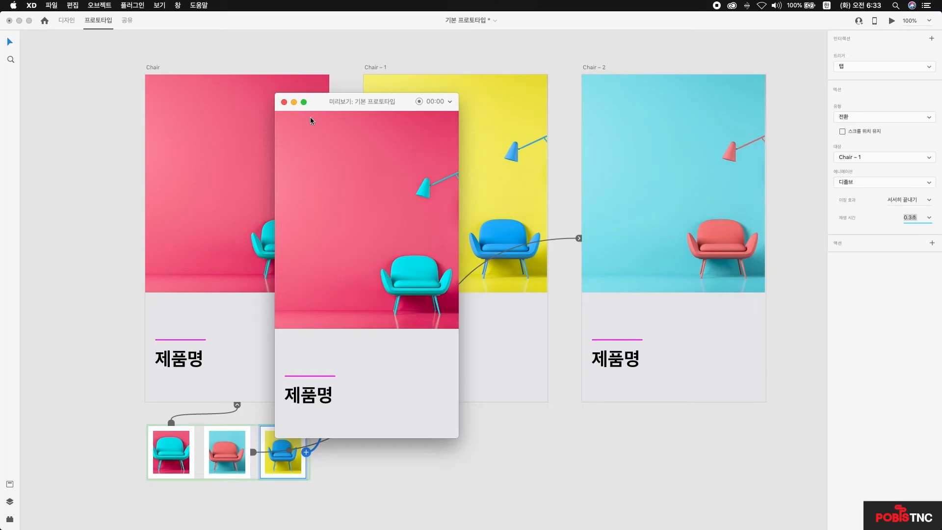
pyautogui.click(284, 101)
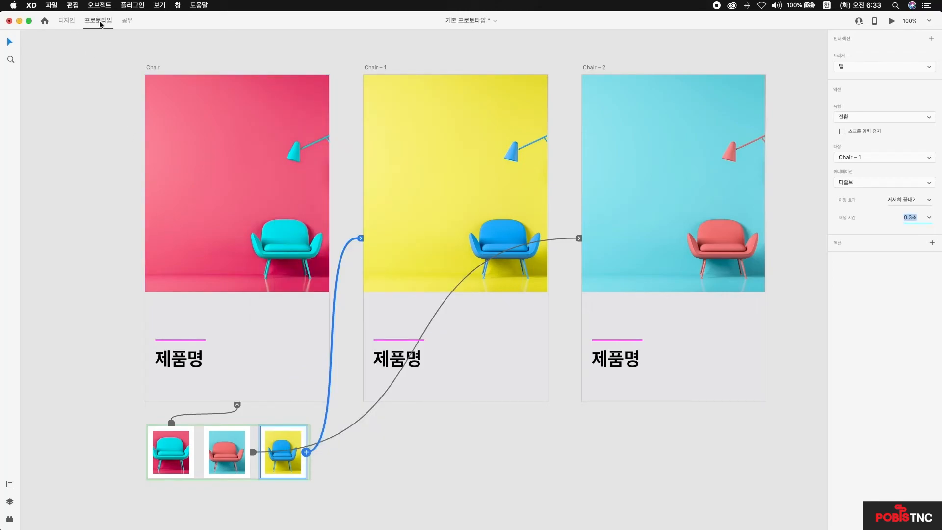
pyautogui.click(182, 441)
pyautogui.click(129, 433)
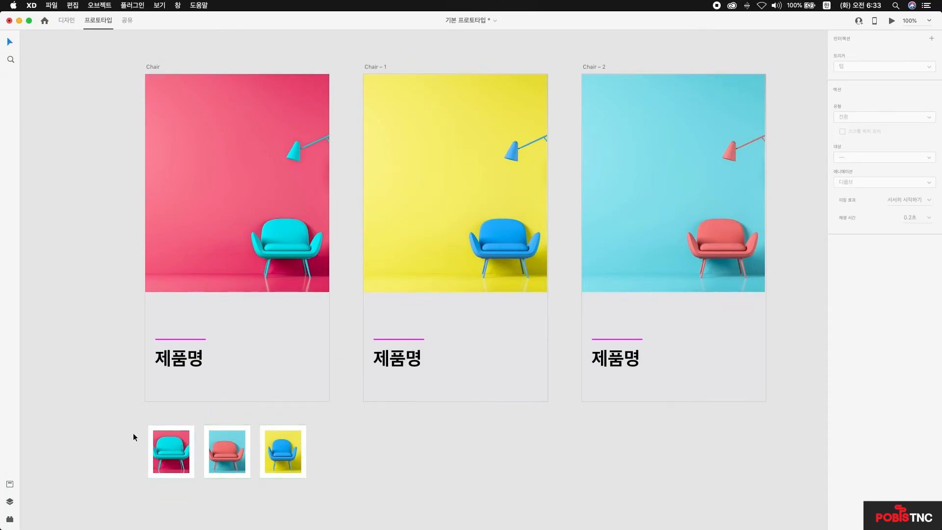
# Cut the linked thumbnail row from beneath the Chair artboard
pyautogui.click(148, 436)
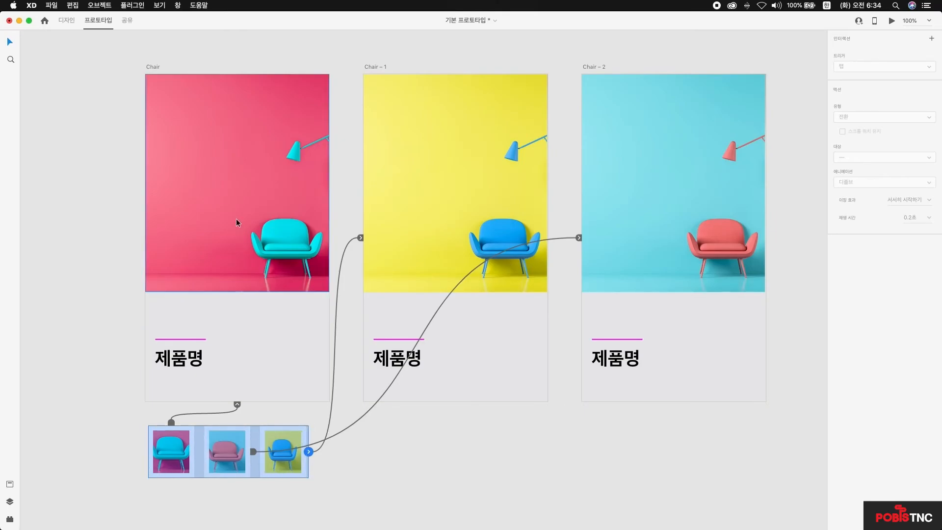
pyautogui.scroll(-1, 619, 366)
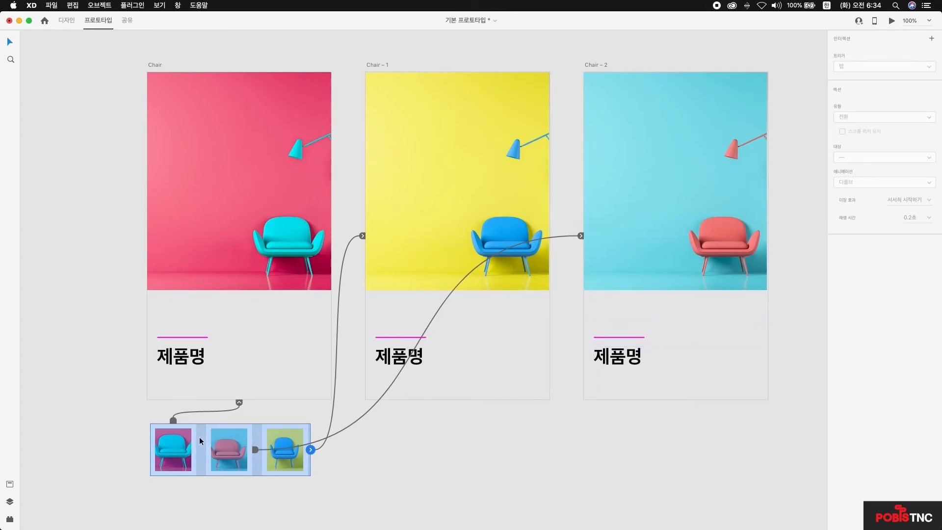
pyautogui.click(117, 434)
pyautogui.click(177, 434)
pyautogui.click(74, 5)
pyautogui.click(80, 47)
# Paste the linked thumbnail row into the Chair artboard and move it down over the lower edge of the photo
pyautogui.click(154, 65)
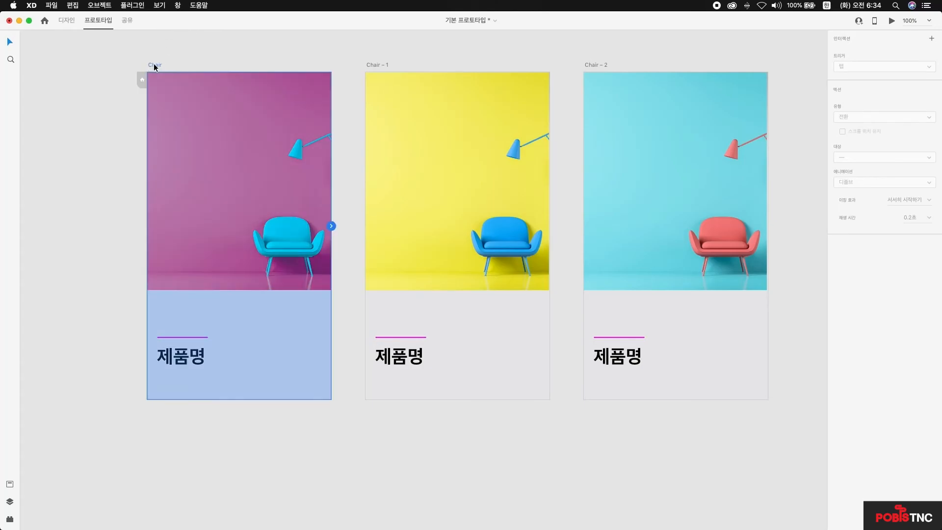
pyautogui.click(73, 5)
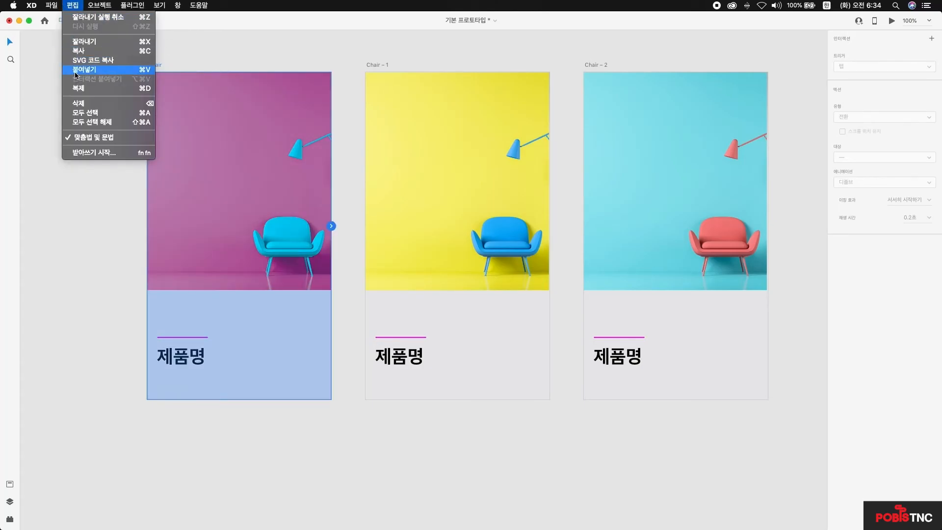
pyautogui.click(75, 69)
pyautogui.moveTo(238, 225); pyautogui.dragTo(237, 281)
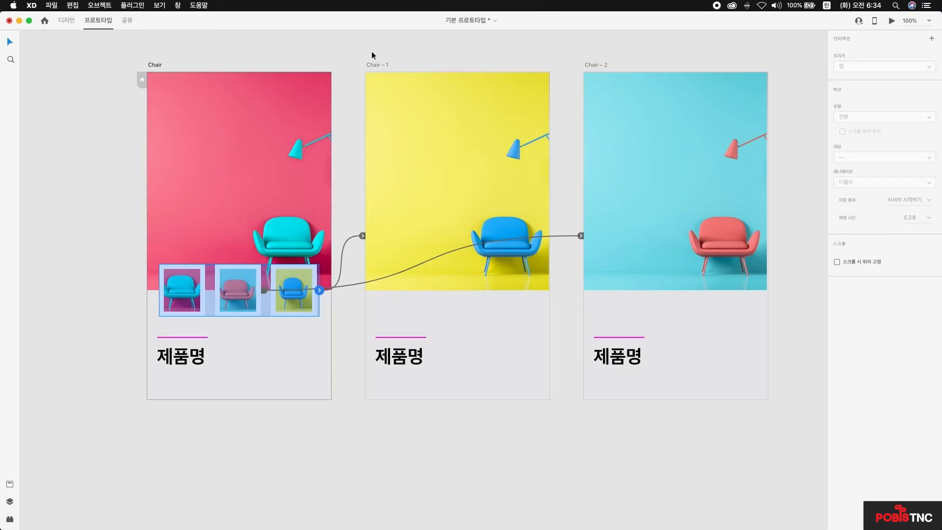
# Paste the thumbnail row into the Chair – 1 artboard and move it down over the lower edge of the yellow photo
pyautogui.click(367, 65)
pyautogui.click(73, 5)
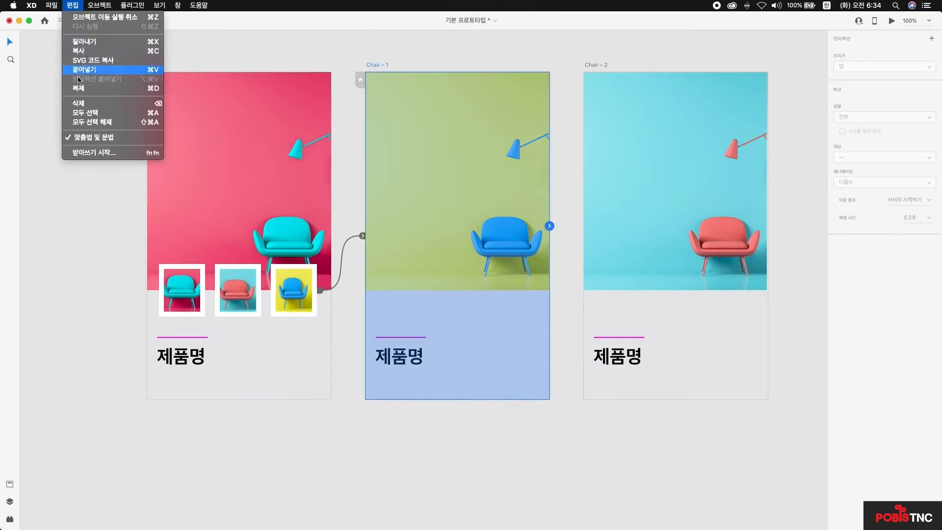
pyautogui.click(85, 69)
pyautogui.moveTo(473, 223); pyautogui.dragTo(463, 278)
# Paste the thumbnail row into the Chair – 2 artboard and move it down over the lower edge of the turquoise photo
pyautogui.moveTo(536, 287); pyautogui.dragTo(599, 66)
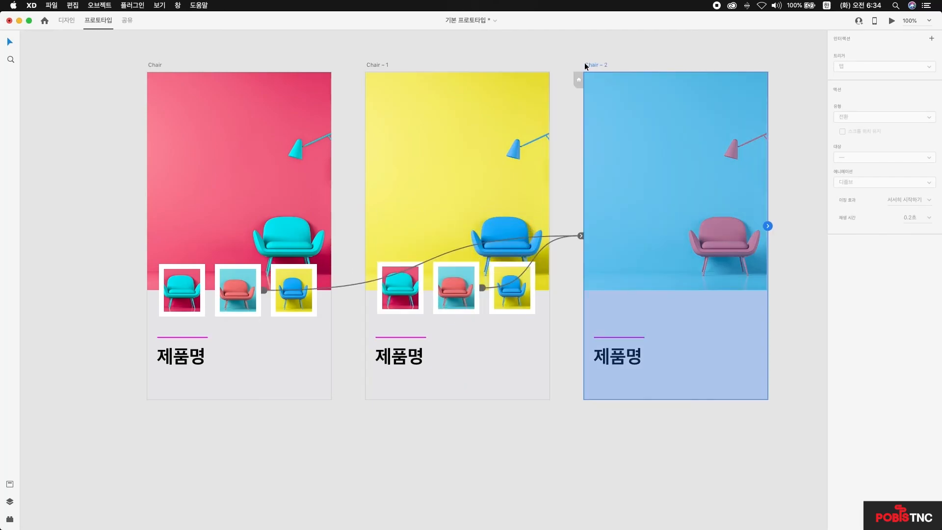
pyautogui.press('super+v')
pyautogui.moveTo(675, 226); pyautogui.dragTo(680, 279)
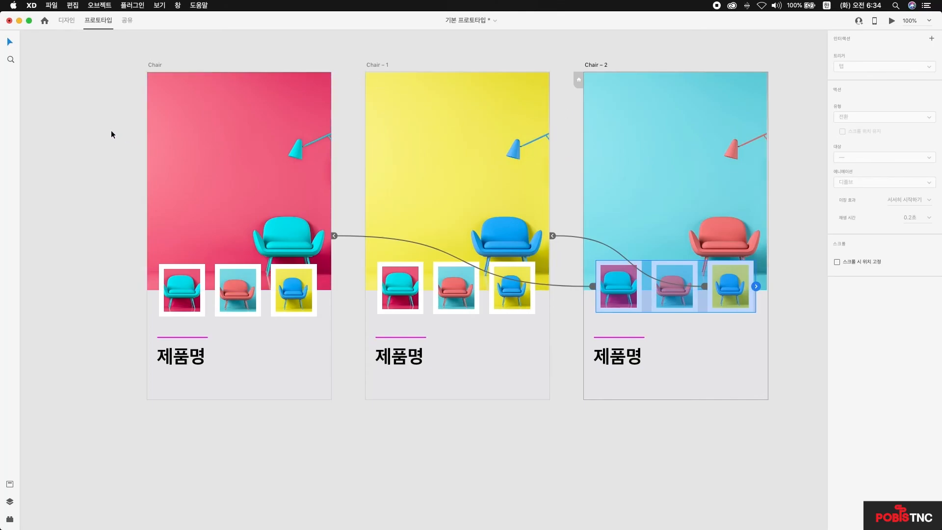
# Inspect the link wires on the Chair and Chair – 1 artboards by selecting each artboard
pyautogui.click(155, 64)
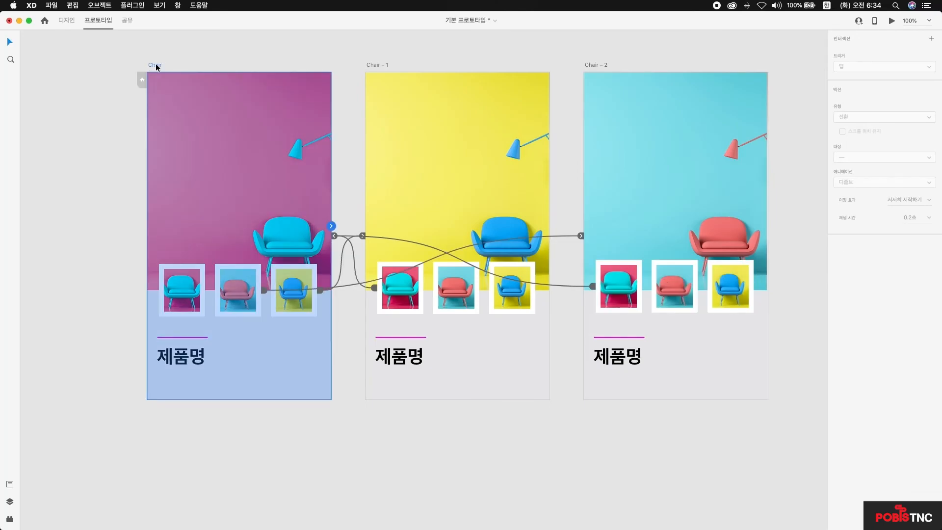
pyautogui.click(376, 66)
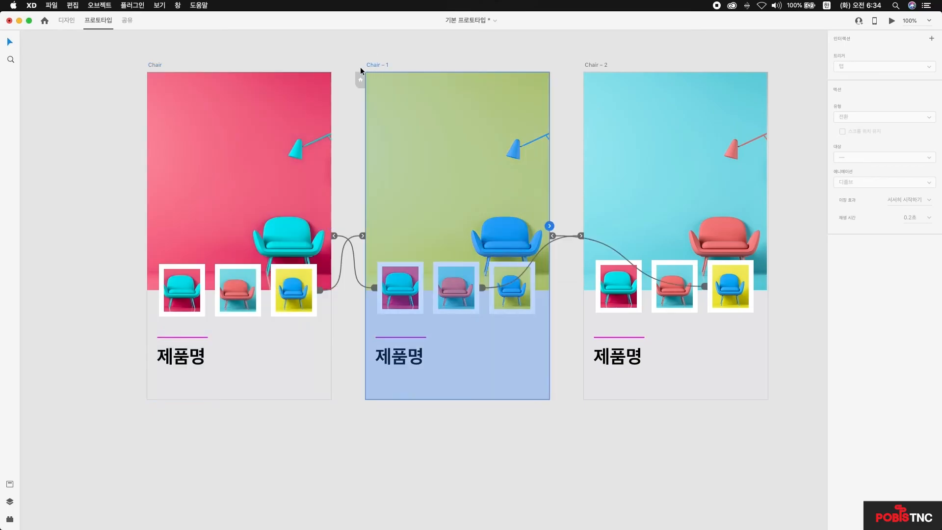
# Check the link wires on the Chair – 2 artboard and set the Chair artboard as the home screen of the prototype flow
pyautogui.click(596, 64)
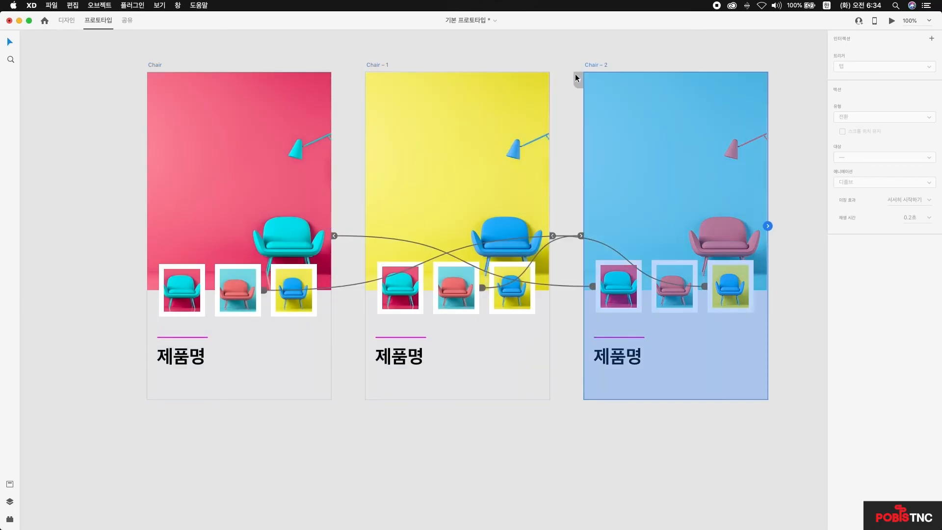
pyautogui.click(153, 66)
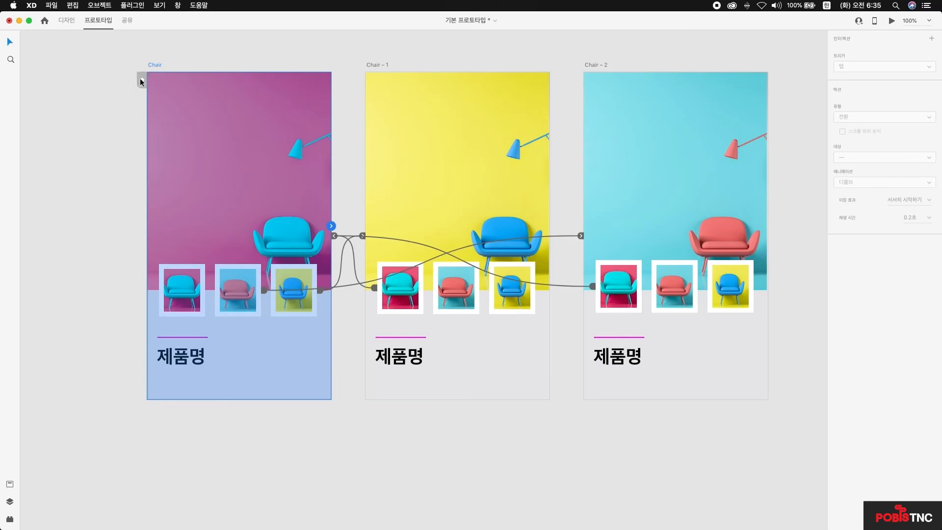
pyautogui.click(141, 80)
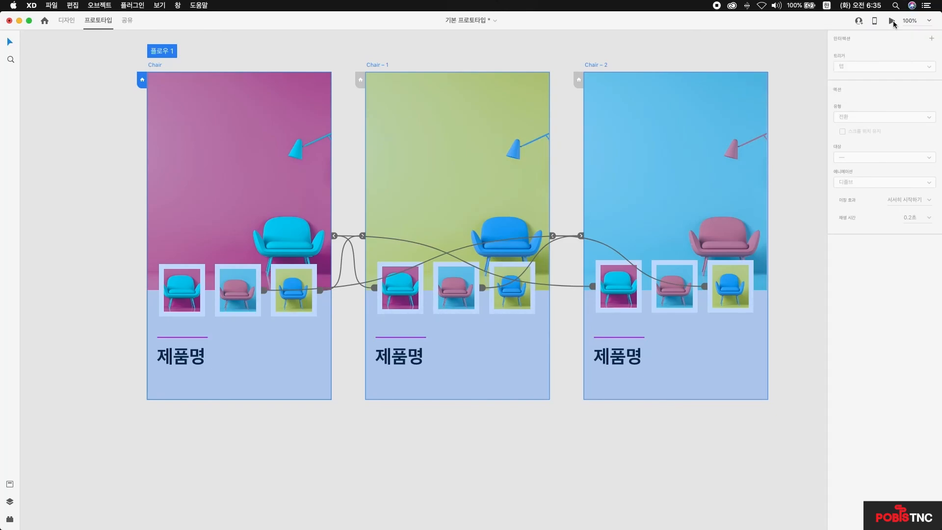
# Preview the prototype from the Chair artboard and test the turquoise, yellow and pink thumbnail links in that order
pyautogui.click(892, 22)
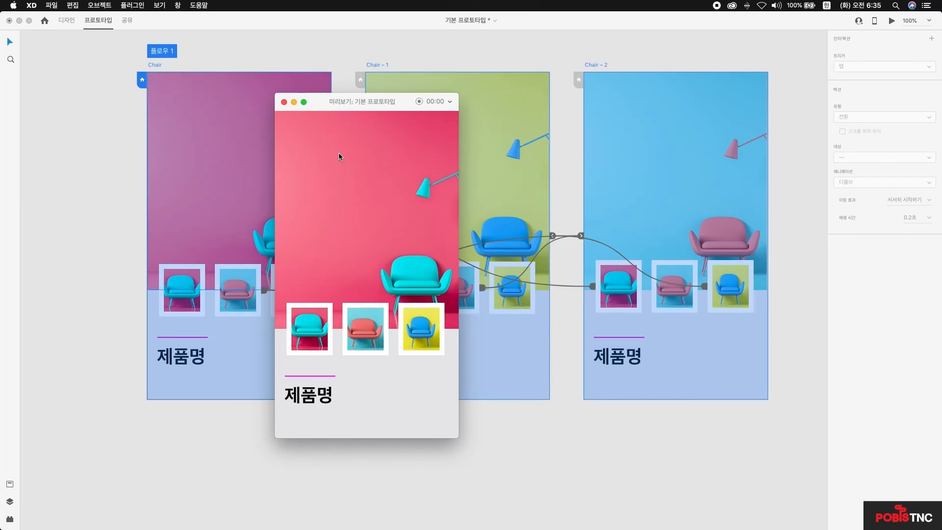
pyautogui.click(366, 330)
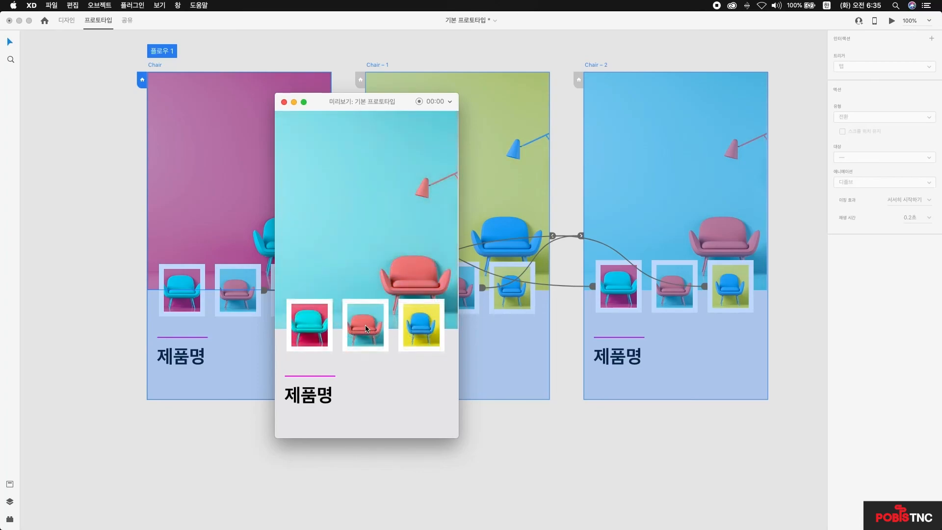
pyautogui.click(422, 317)
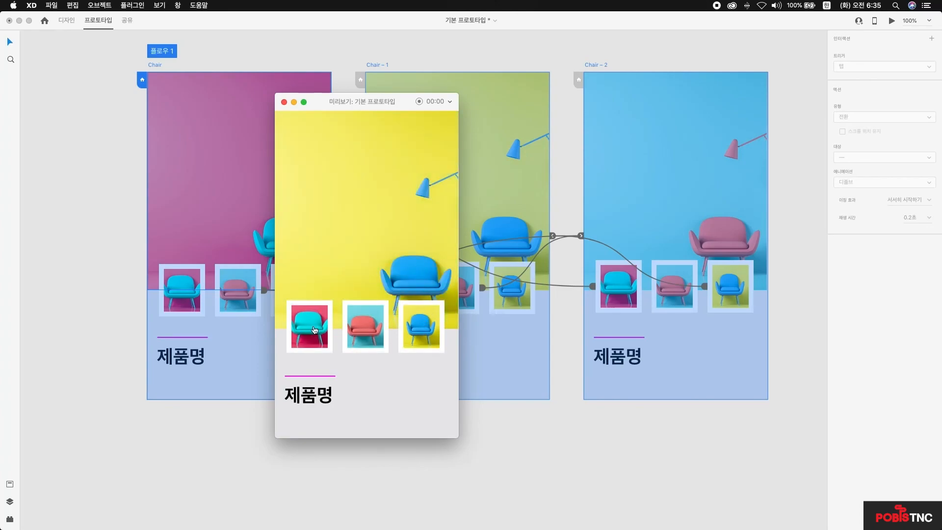
pyautogui.click(314, 330)
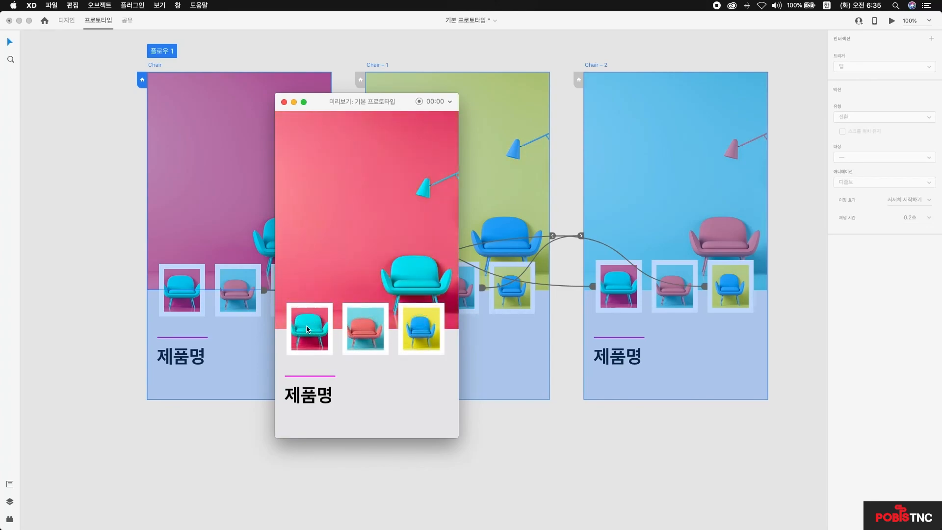